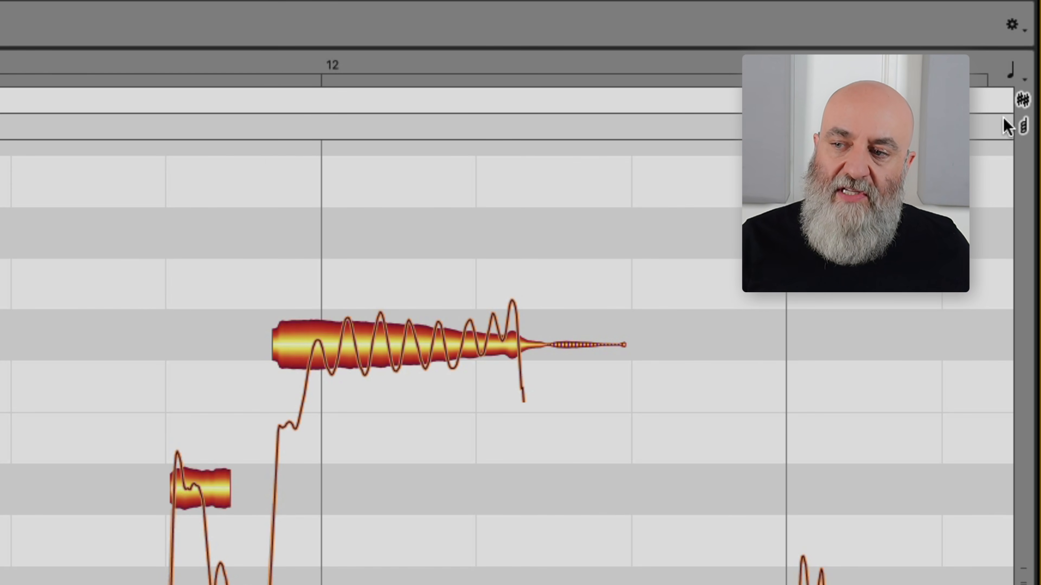
- Toggle the key track's display and review the key options offered for the vocal clip
left_click(1018, 102)
left_click(1018, 102)
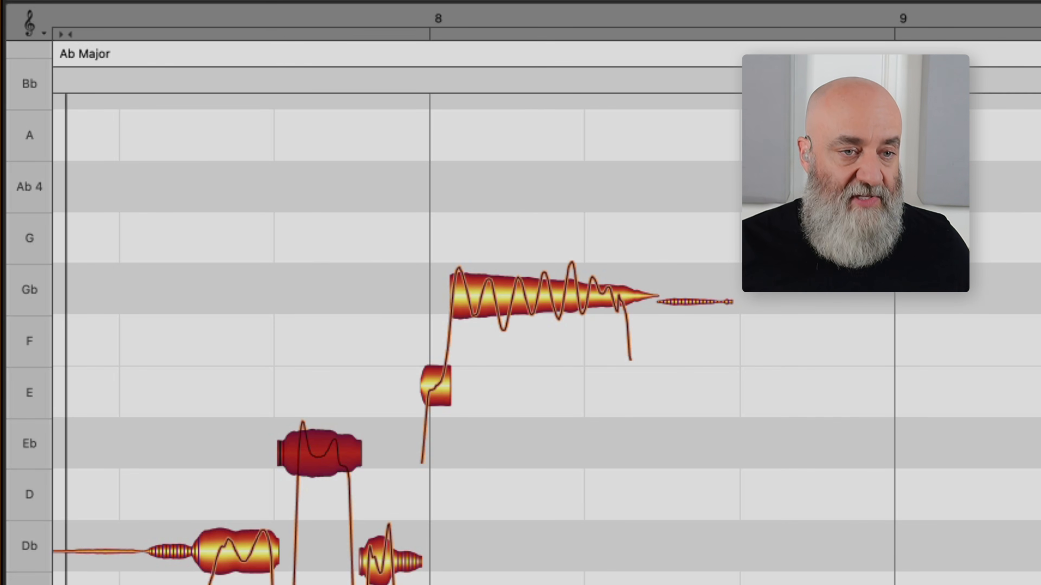
left_click(102, 55)
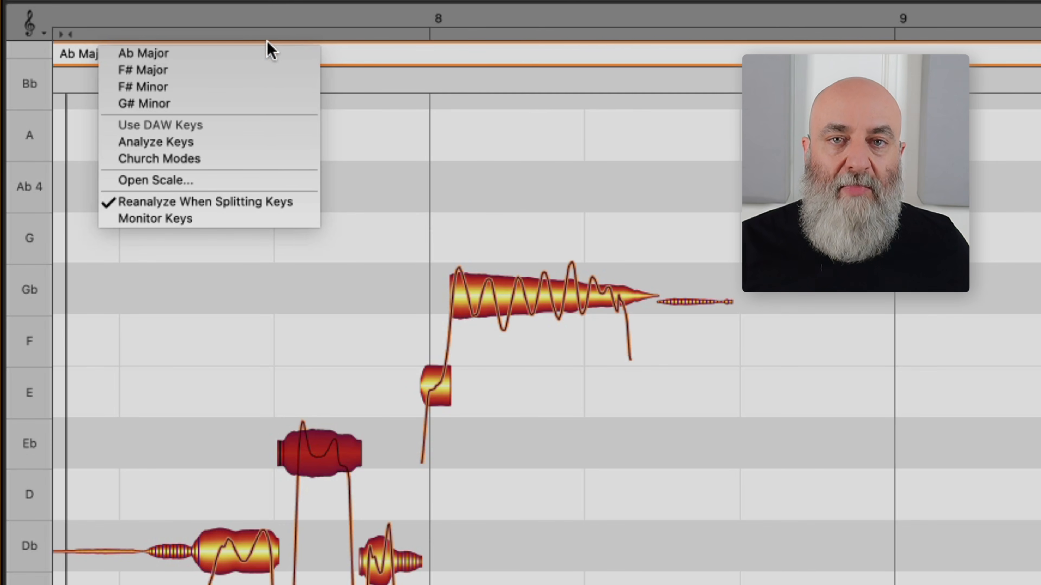
key("Escape")
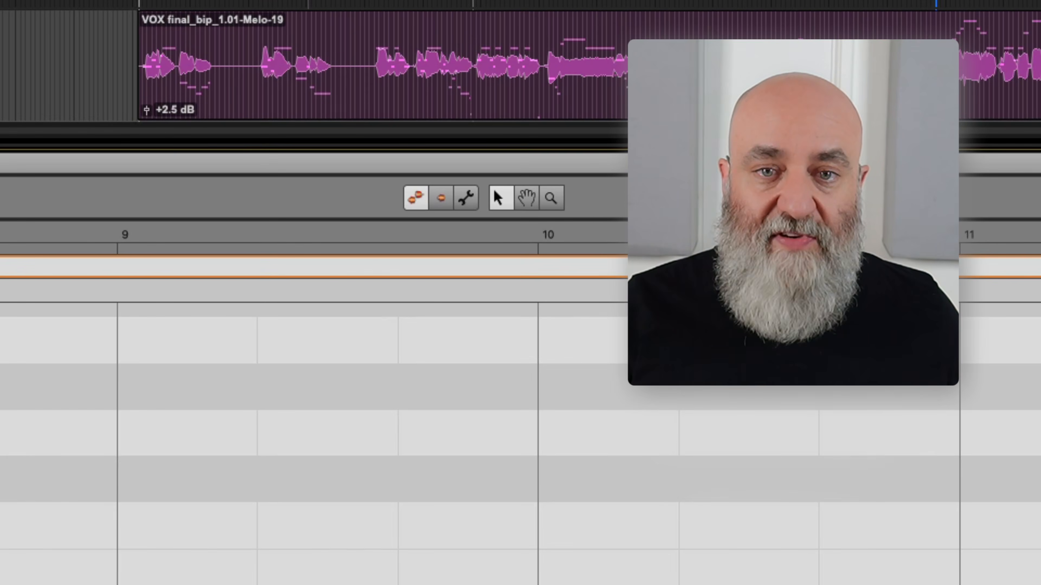
- Open the Steinway Piano_bip_1_10-01 clip for editing in Melodyne
scroll(369, 61, "up", 2)
left_click(292, 101)
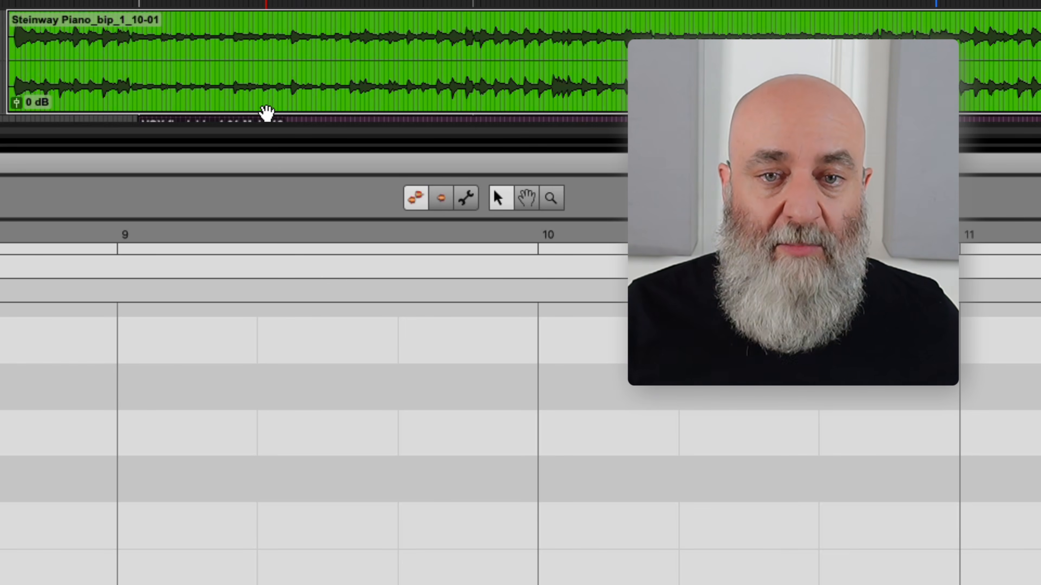
right_click(266, 95)
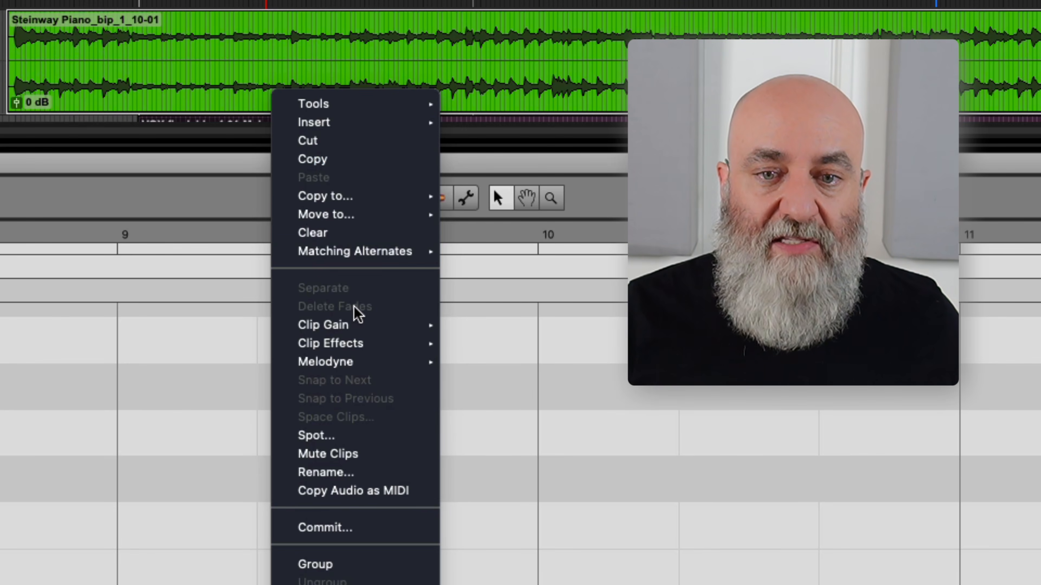
left_click(458, 365)
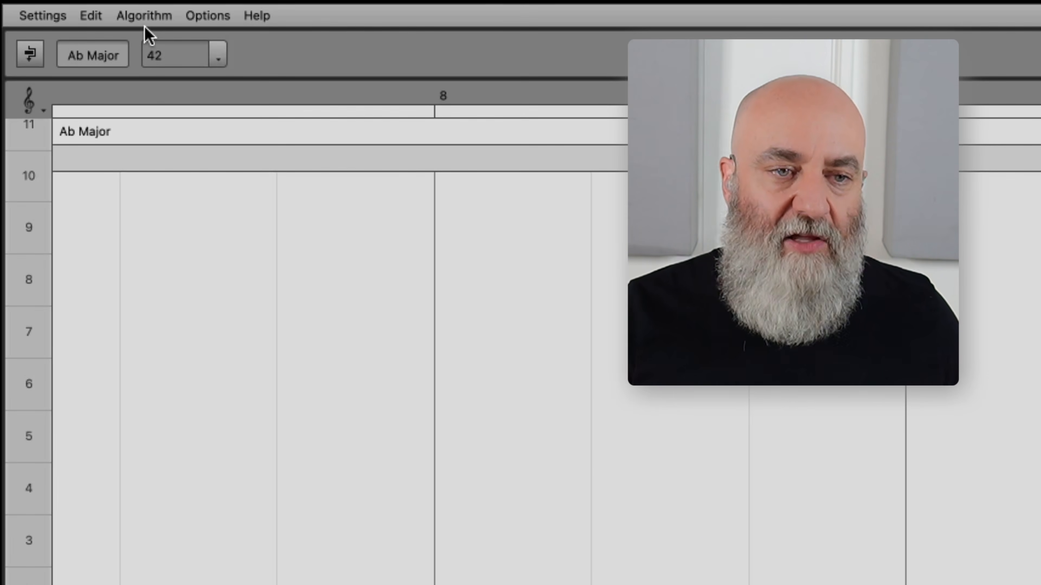
- Change the piano clip's detection algorithm to Polyphonic Decay and redetect the audio
left_click(149, 18)
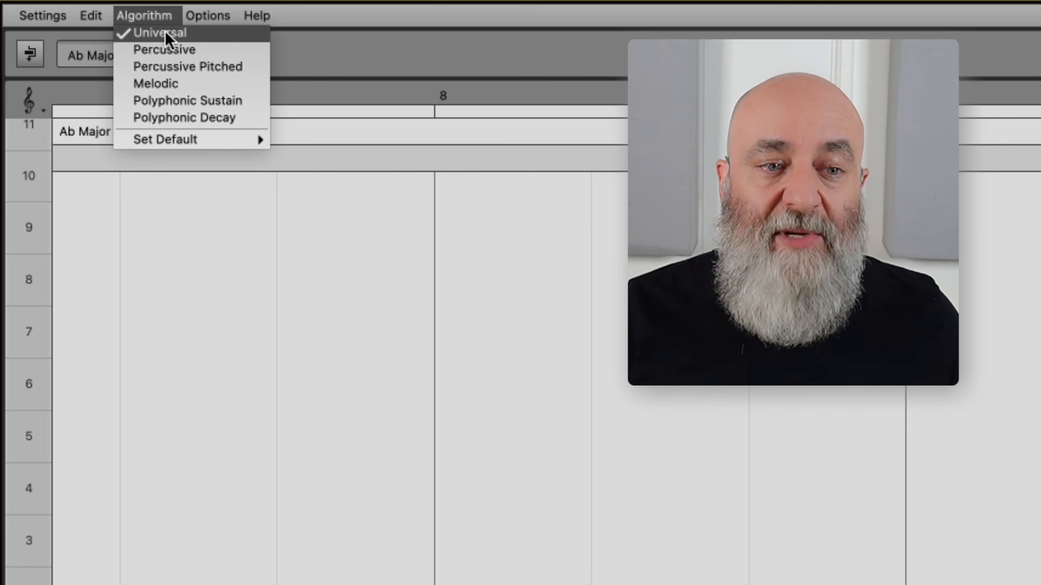
left_click(190, 117)
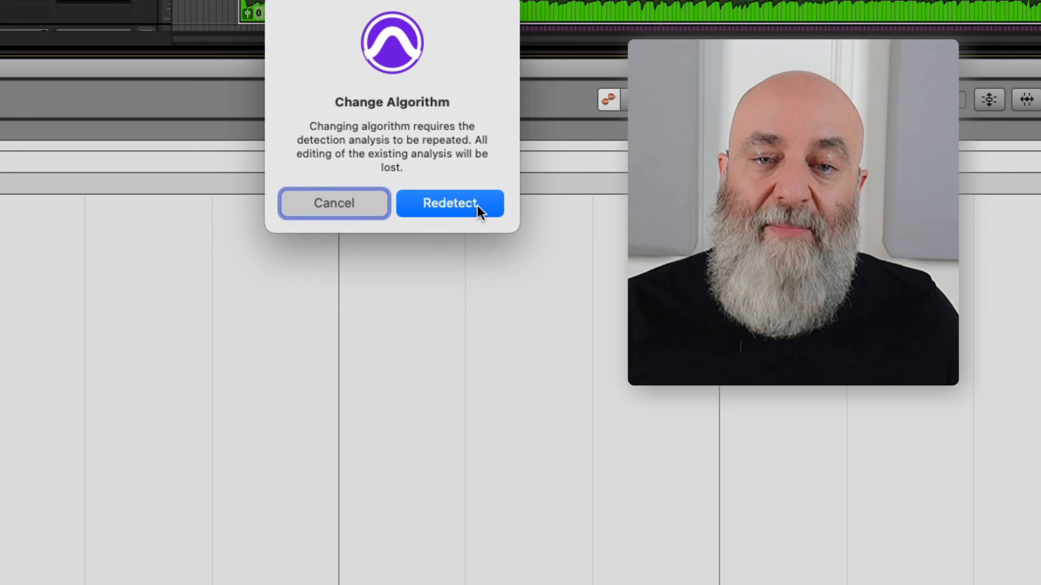
left_click(479, 209)
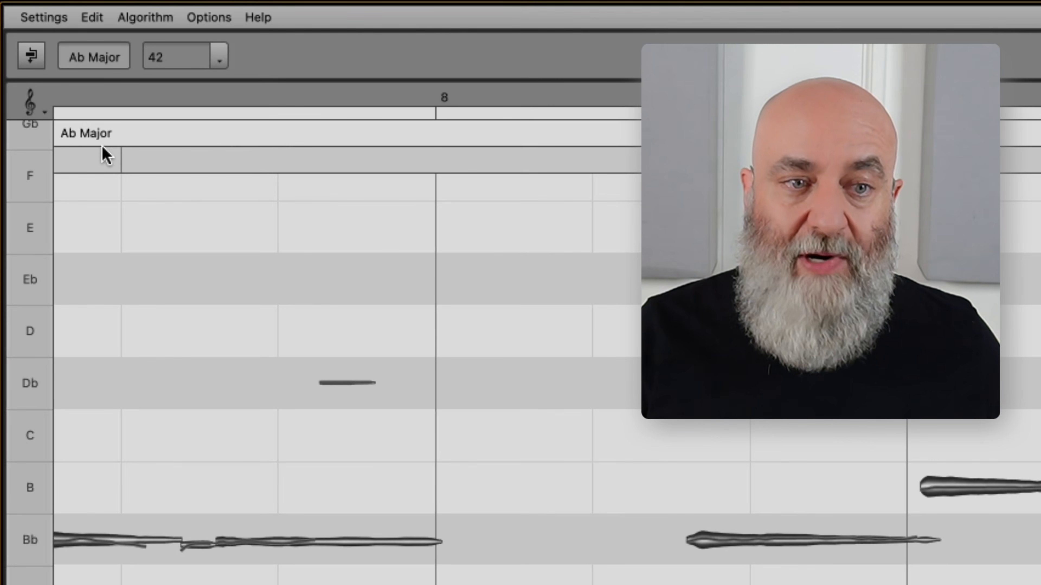
- Analyze the key from the piano clip and check the key options offered for it
left_click(102, 137)
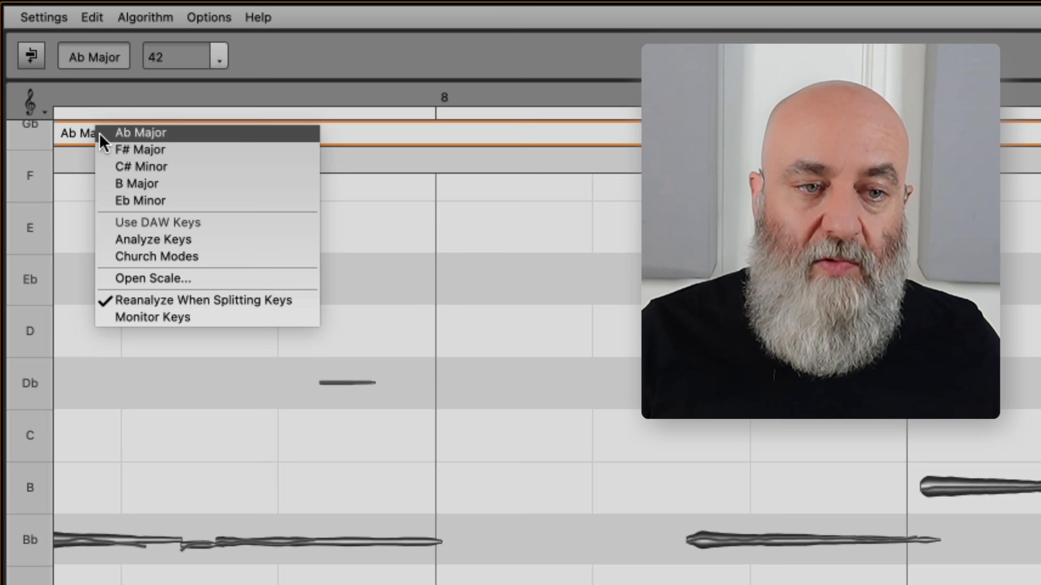
left_click(164, 240)
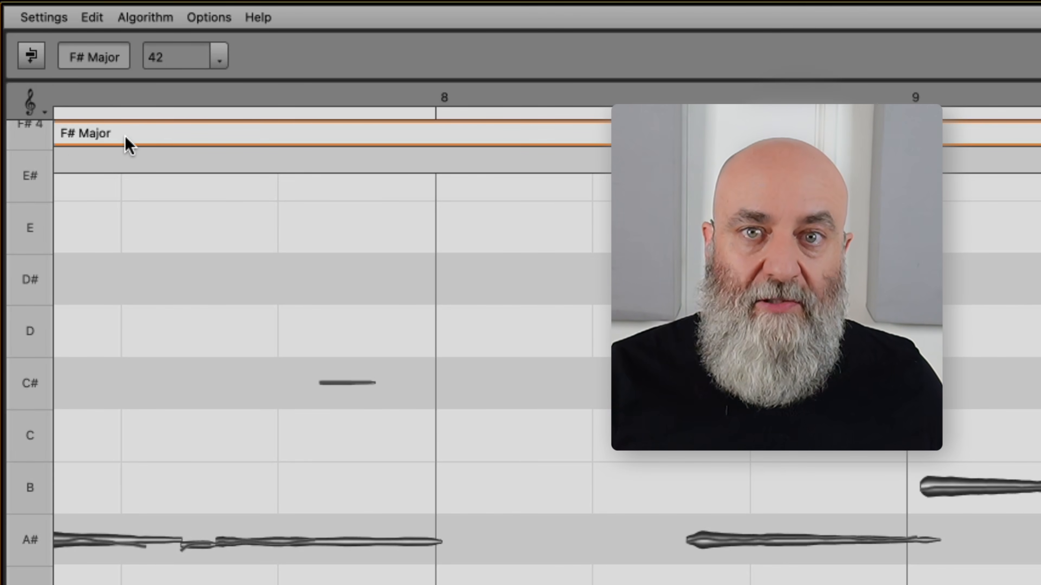
left_click(109, 134)
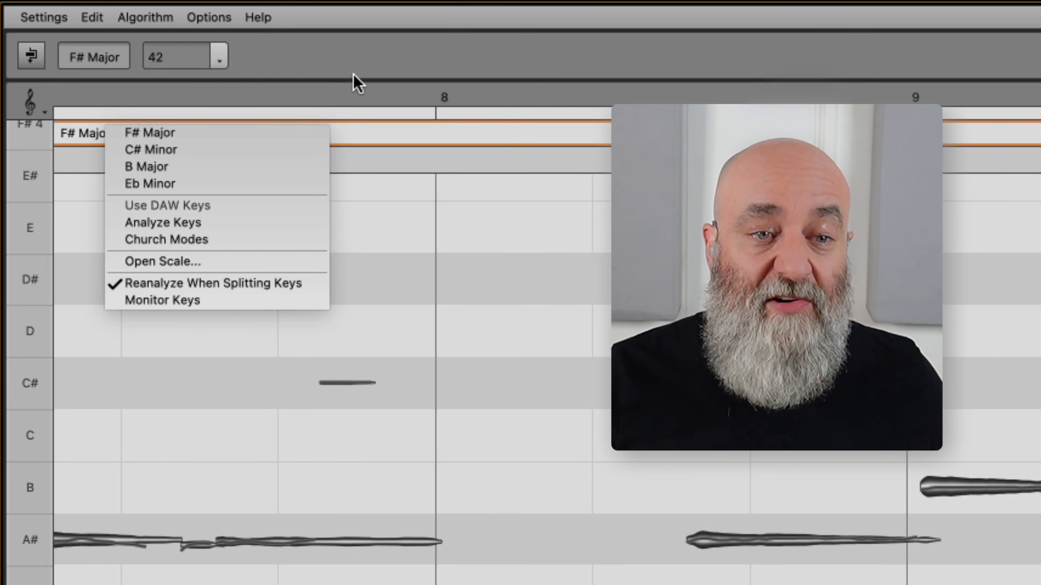
left_click(349, 51)
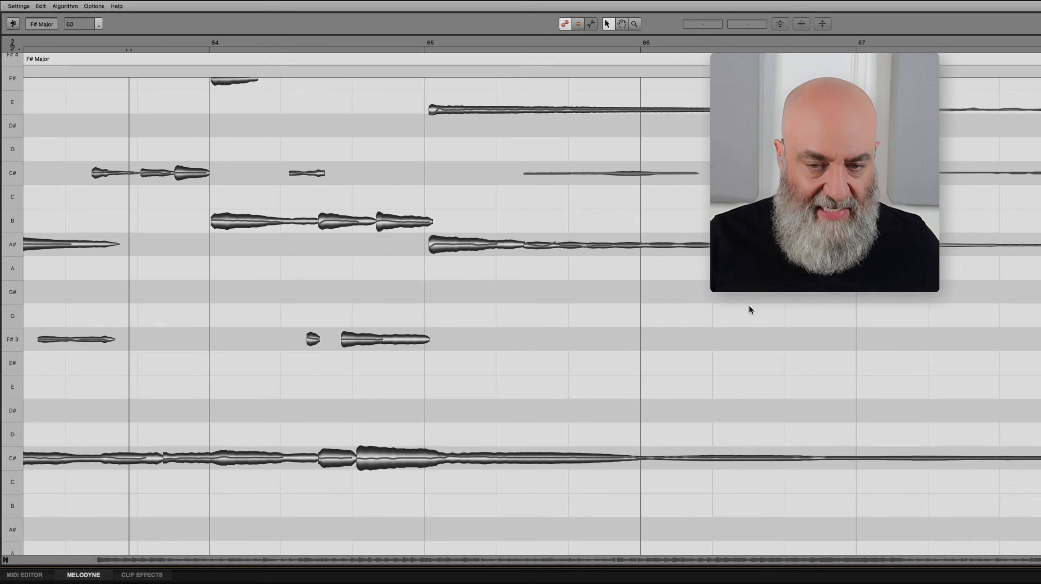
- Play the piano's ending from around bar 63 and analyze the chords for the chord track
scroll(741, 297, "down", 5)
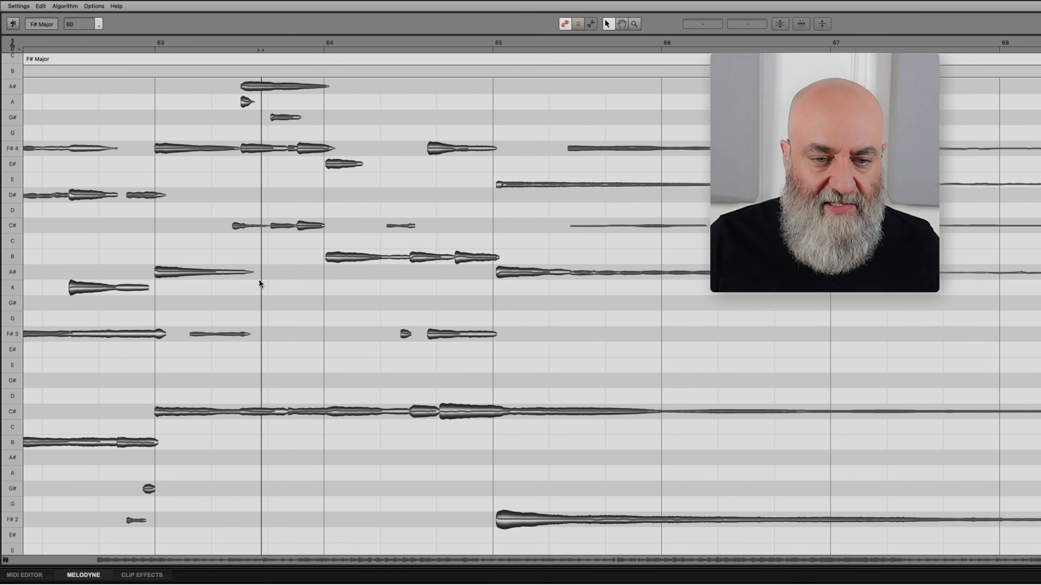
key("space")
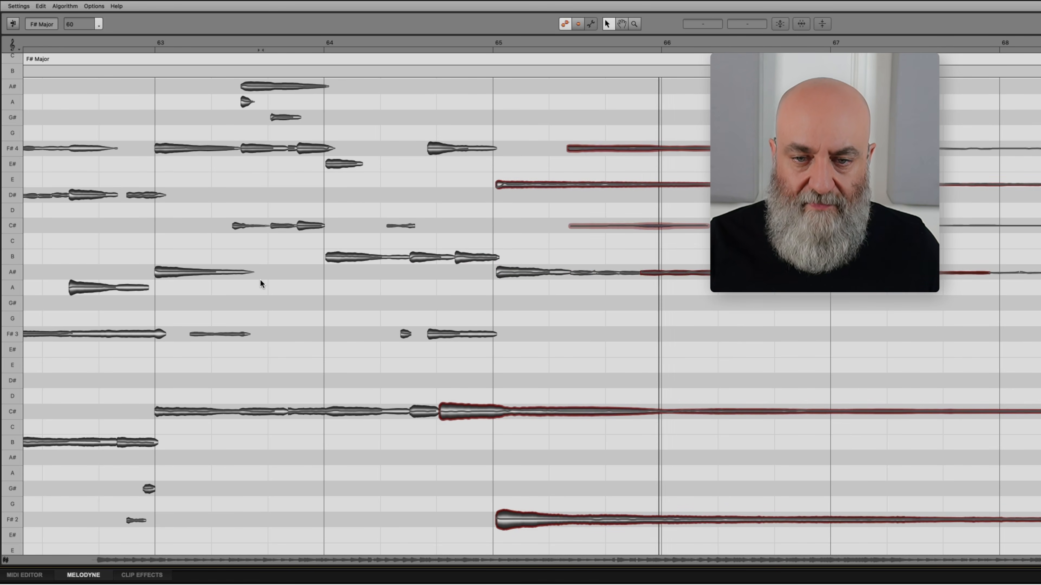
key("space")
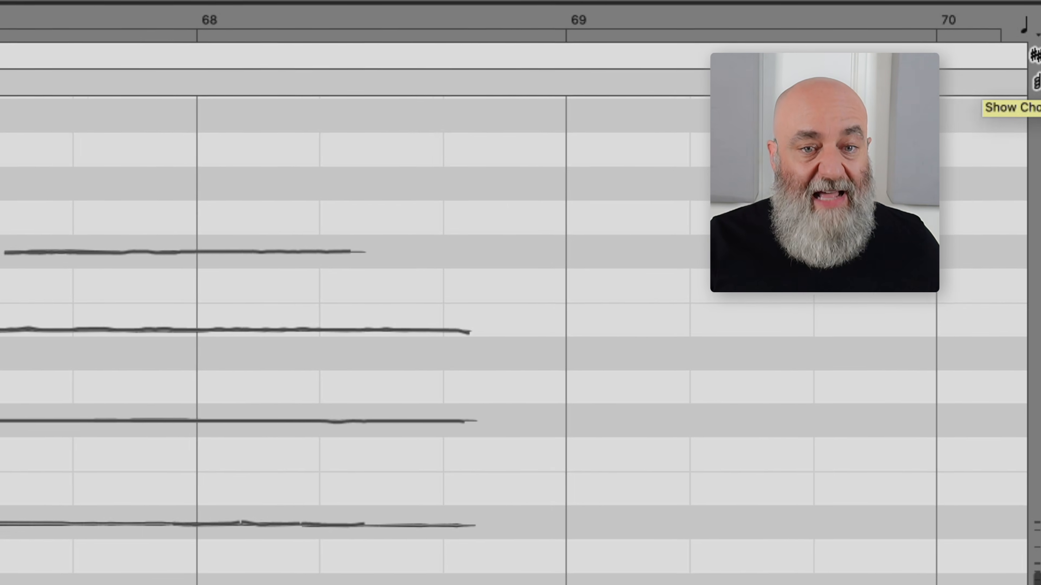
right_click(321, 74)
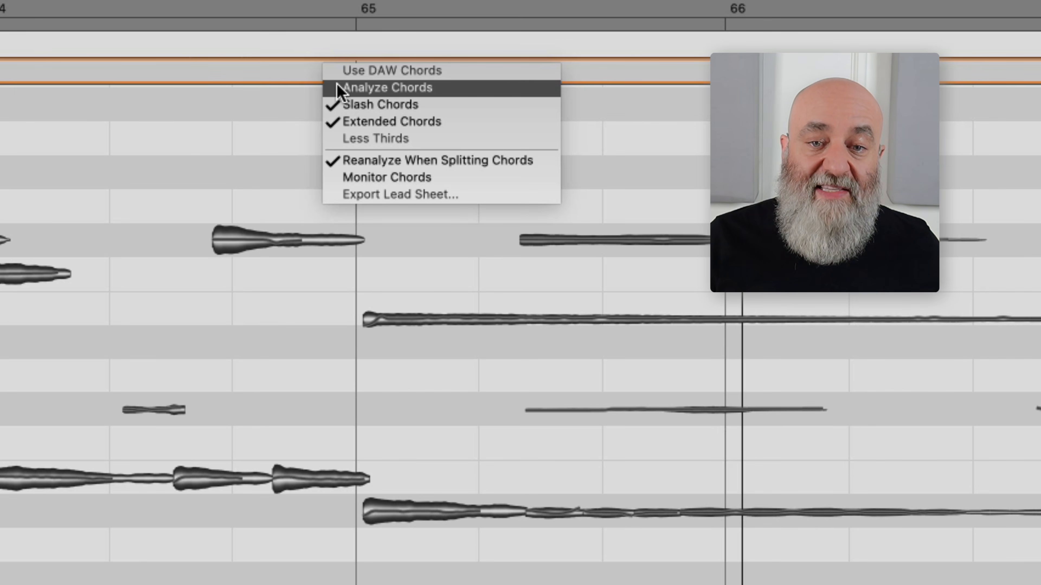
left_click(343, 89)
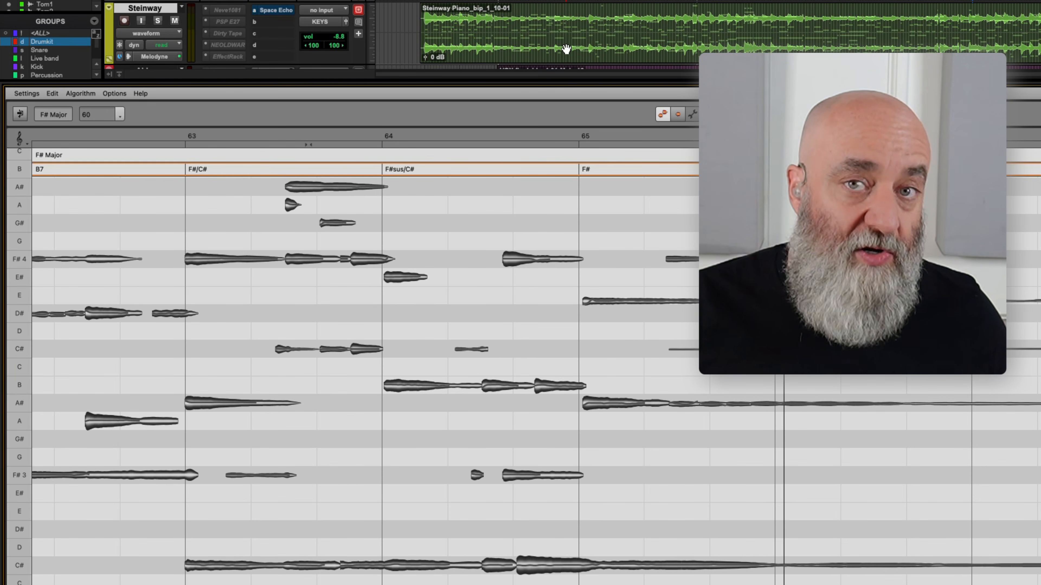
- Select the VOX final_bip_1.01-Melo-19 clip and show its opening notes around bar 8
scroll(566, 49, "down", 2)
left_click(566, 49)
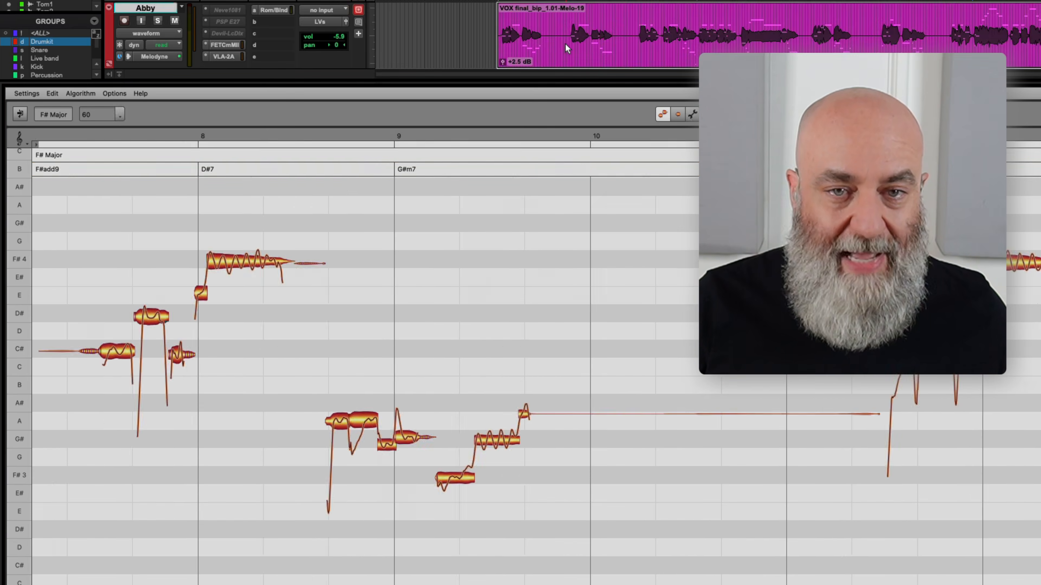
left_click_drag(151, 249, 224, 290)
scroll(224, 290, "left", 3)
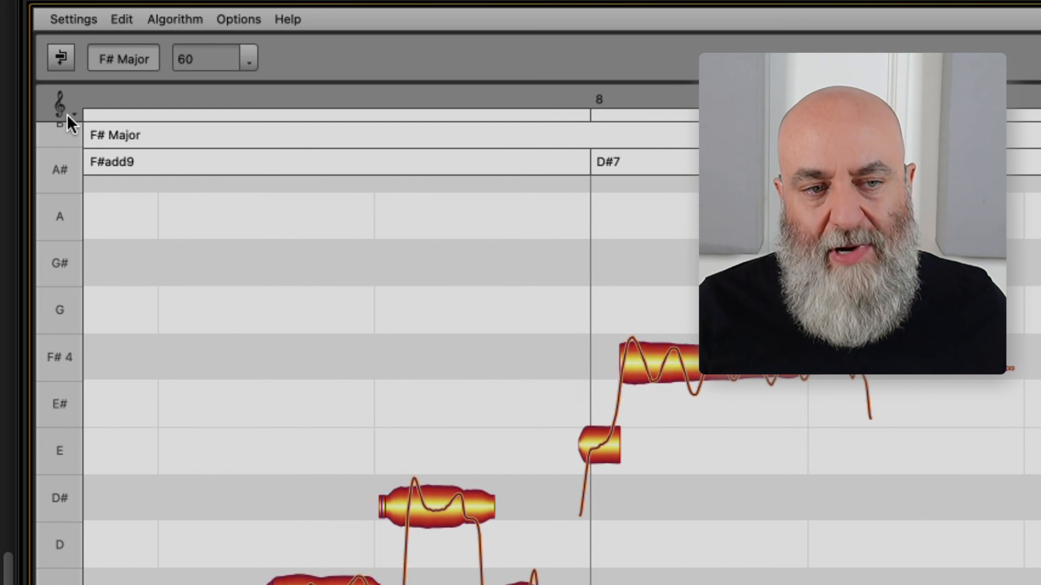
- Switch the pitch grid through Keyboard, Key, Chord and Chord Scale to compare the shaded backgrounds
left_click(66, 113)
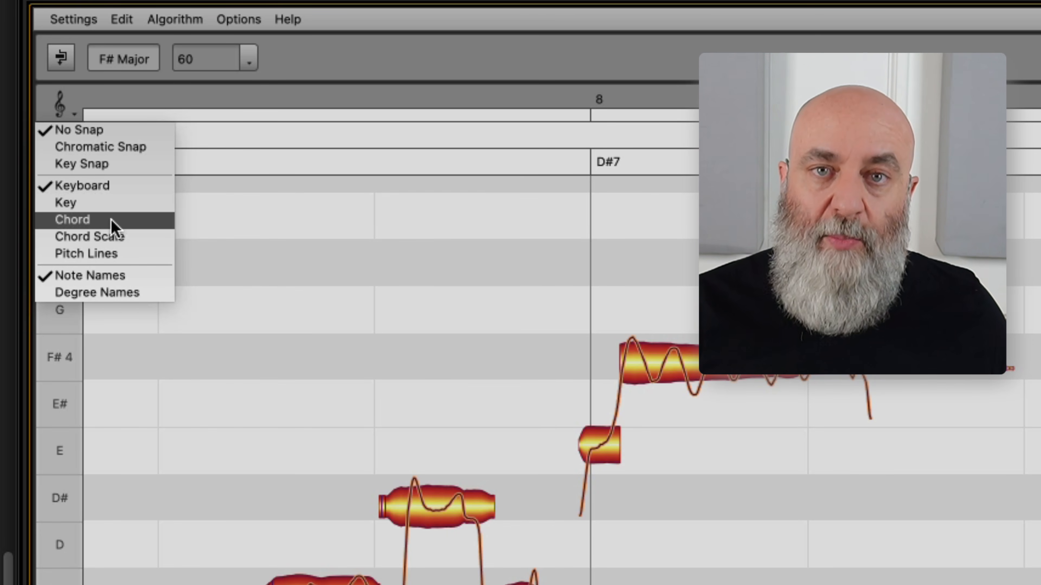
left_click(112, 188)
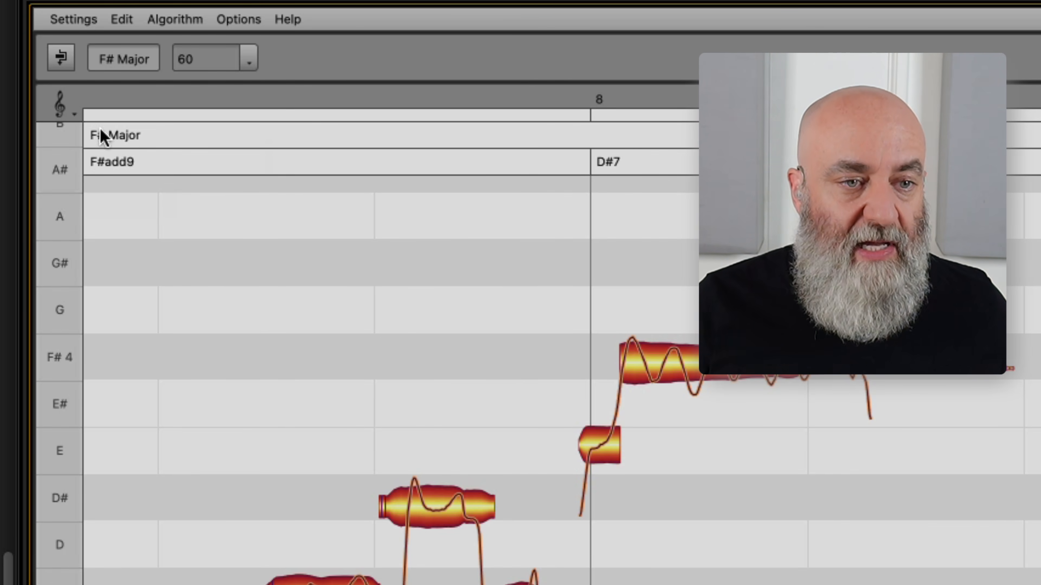
left_click(70, 117)
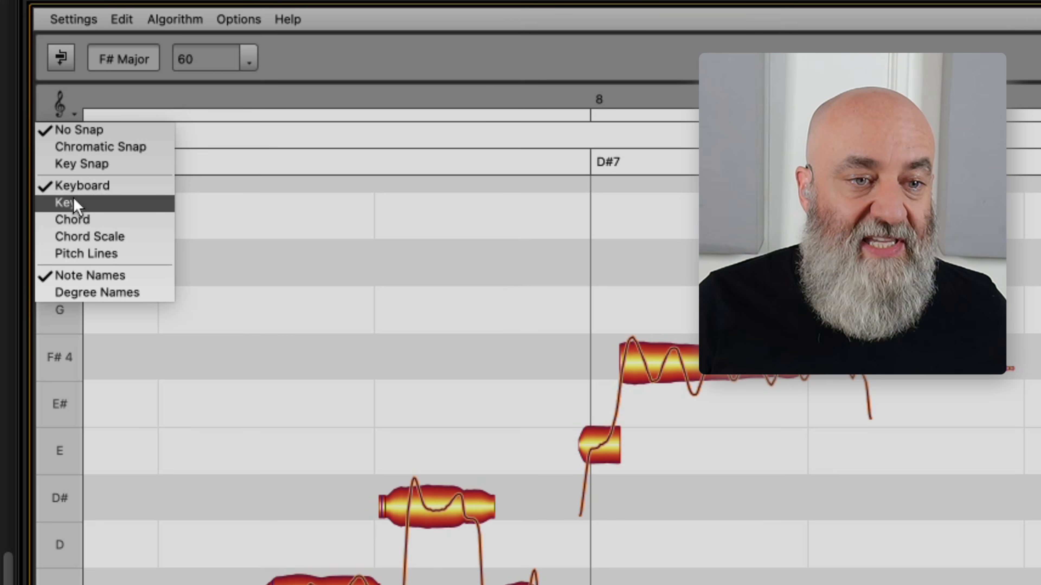
left_click(66, 203)
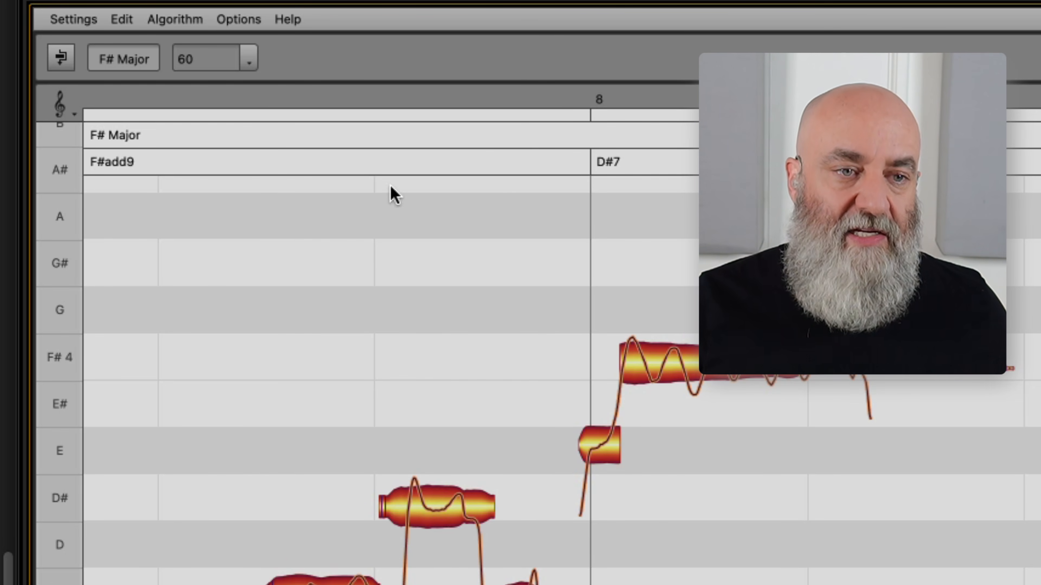
left_click(70, 112)
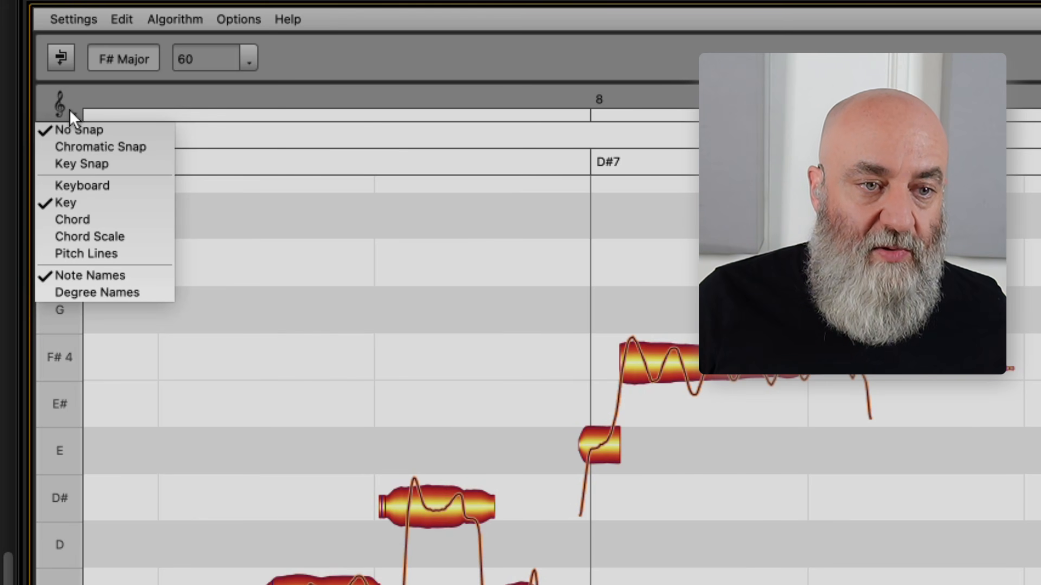
left_click(74, 222)
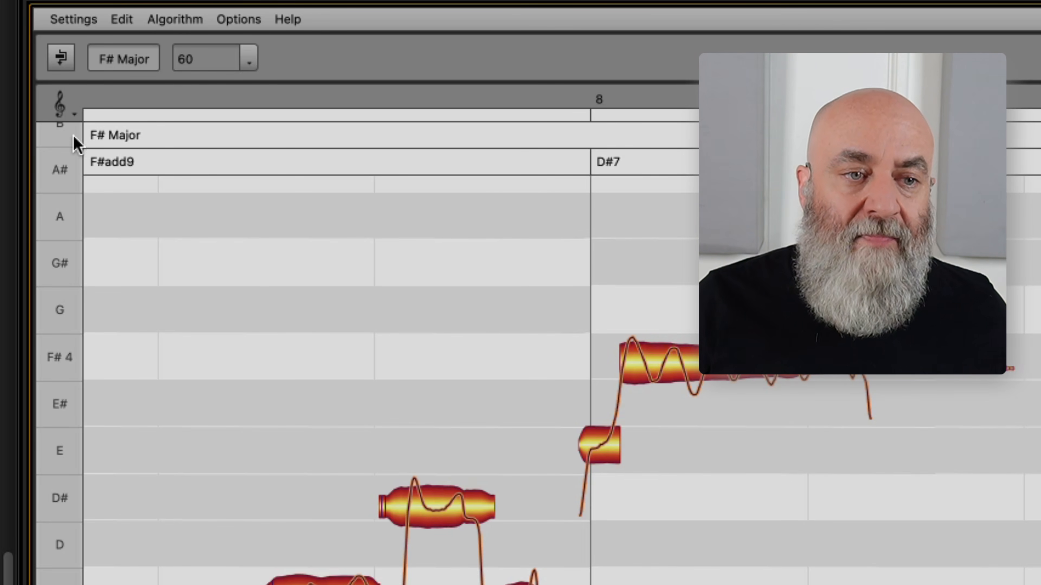
left_click(73, 117)
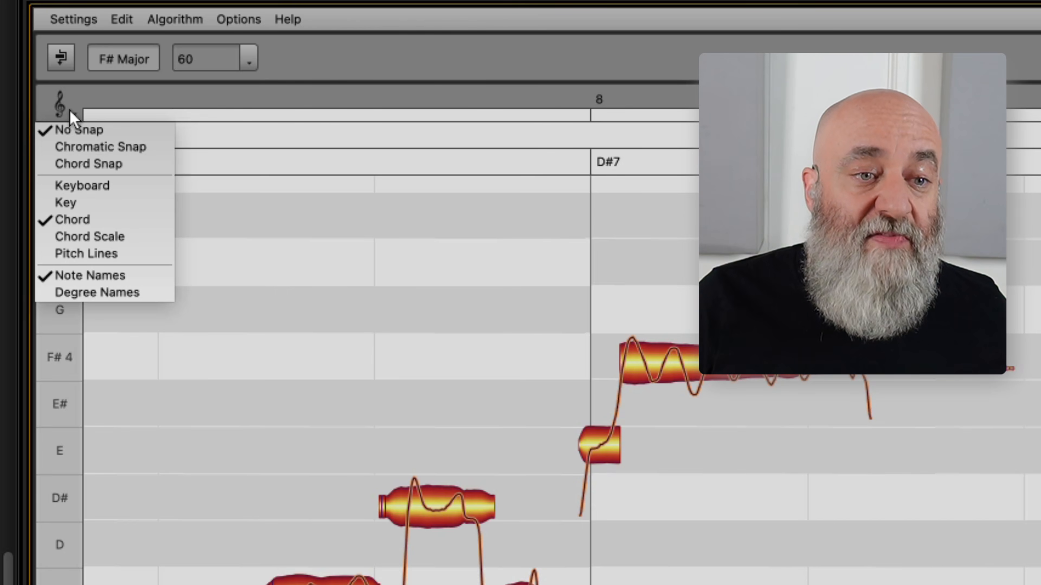
left_click(77, 236)
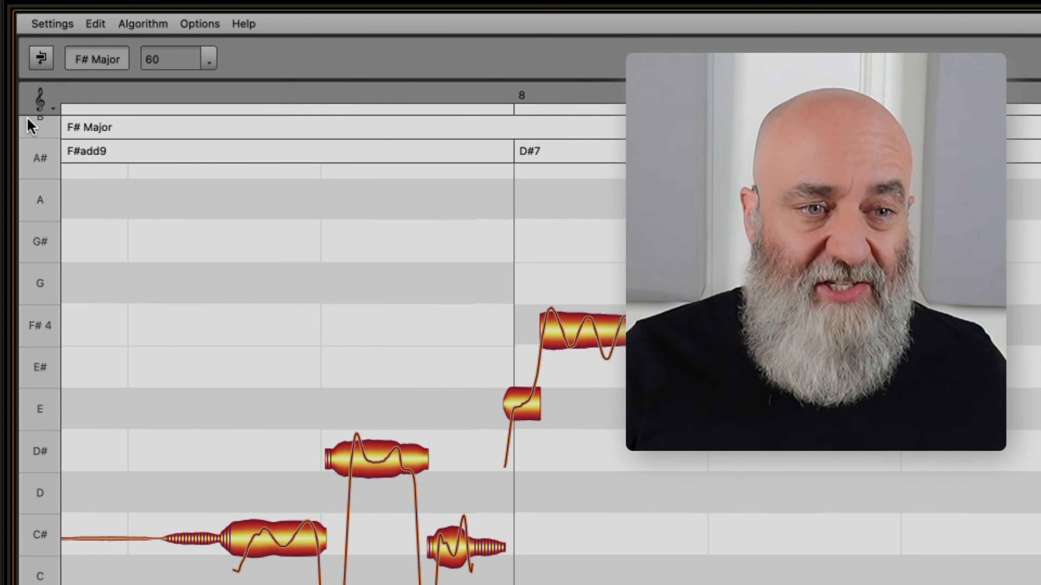
- Set the pitch grid to Key and move the D# and long C# vocal notes before bar 8 slightly up to centre them
left_click(34, 108)
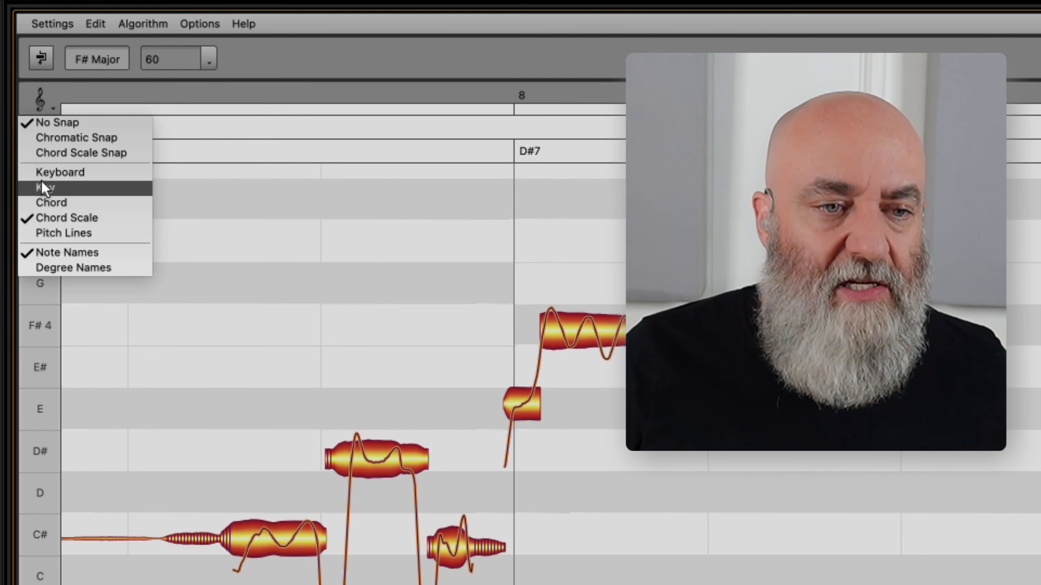
left_click(45, 188)
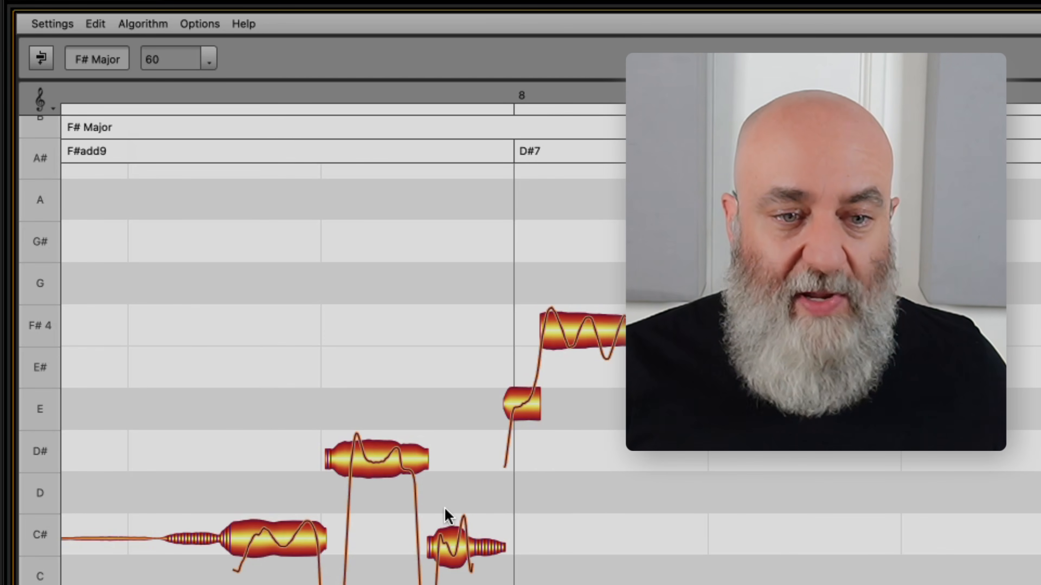
left_click(356, 467)
left_click_drag(356, 460, 357, 455)
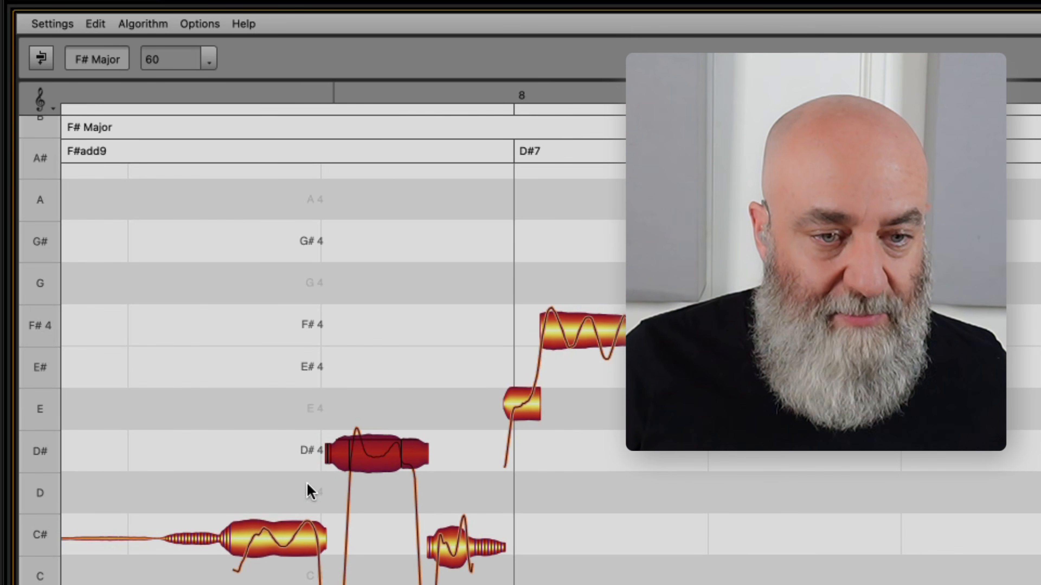
left_click(277, 532)
left_click_drag(277, 531, 282, 529)
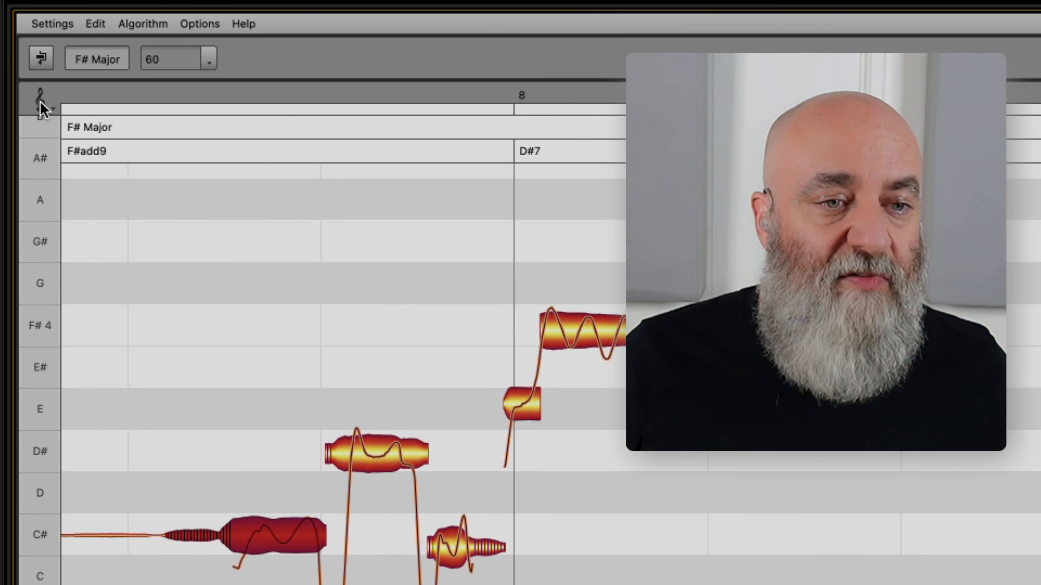
- Keep pitch snapping at No Snap and move the short C# note just before bar 8 slightly up to centre it
left_click(48, 110)
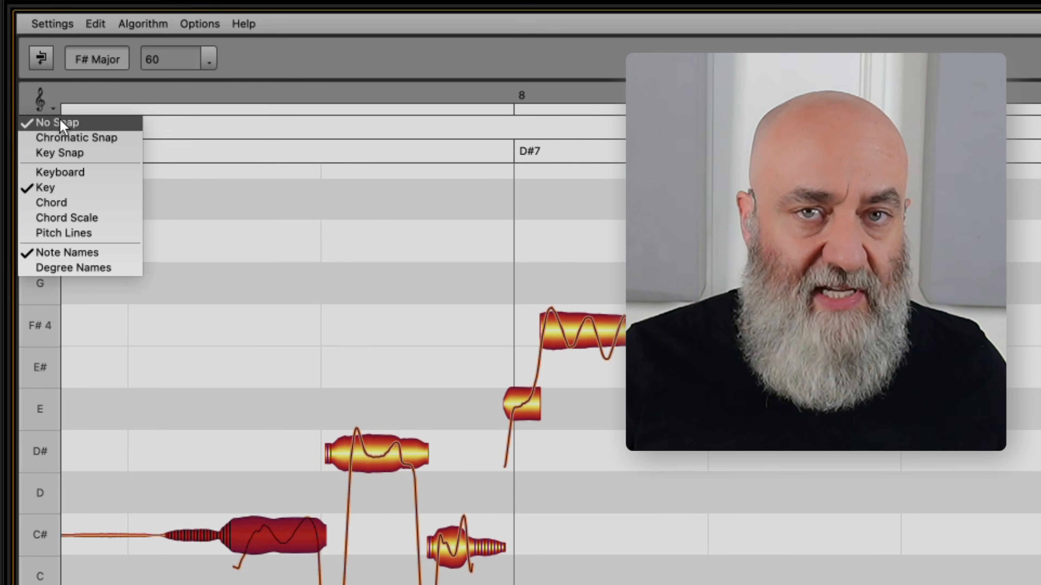
left_click(61, 122)
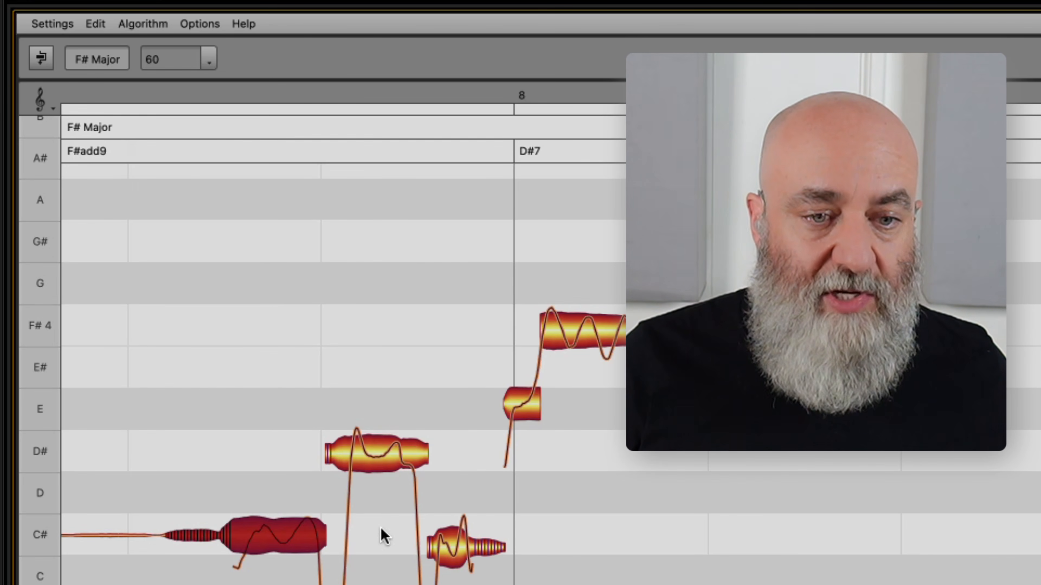
left_click_drag(457, 540, 462, 539)
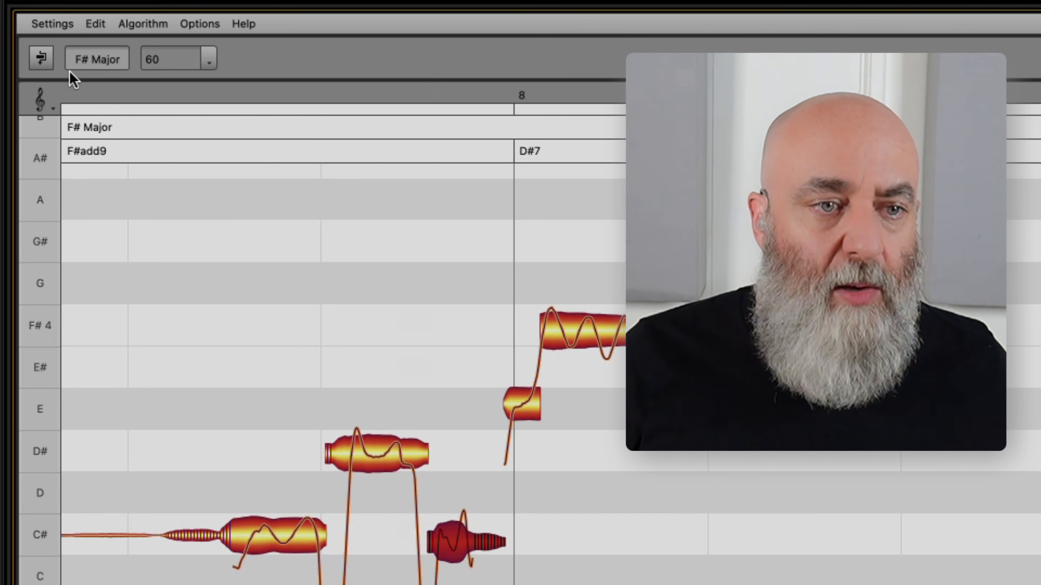
- Set pitch snapping to Chromatic Snap and play back the vocal phrase around bars 8 and 9
left_click(44, 103)
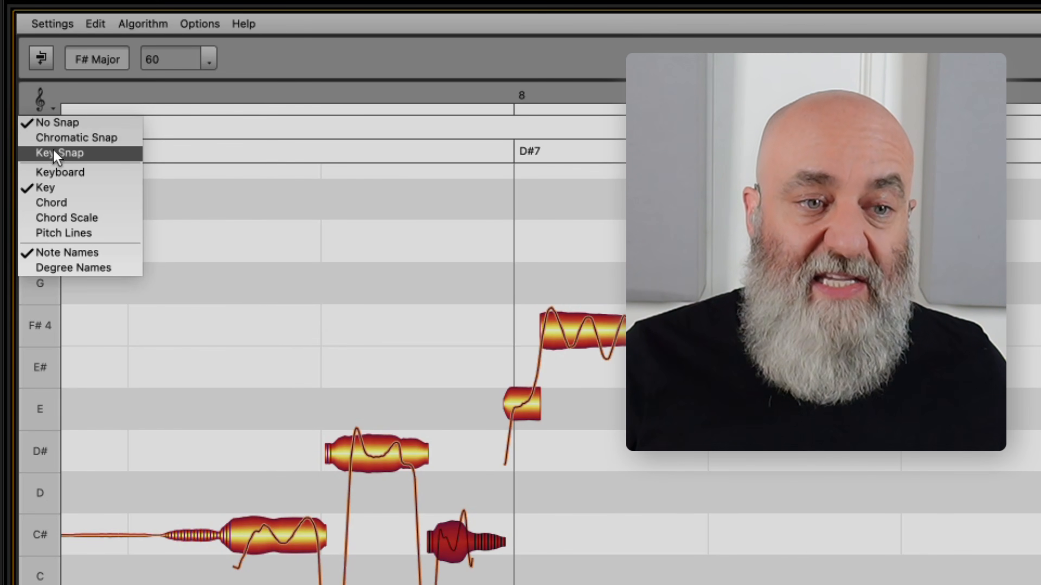
left_click(55, 139)
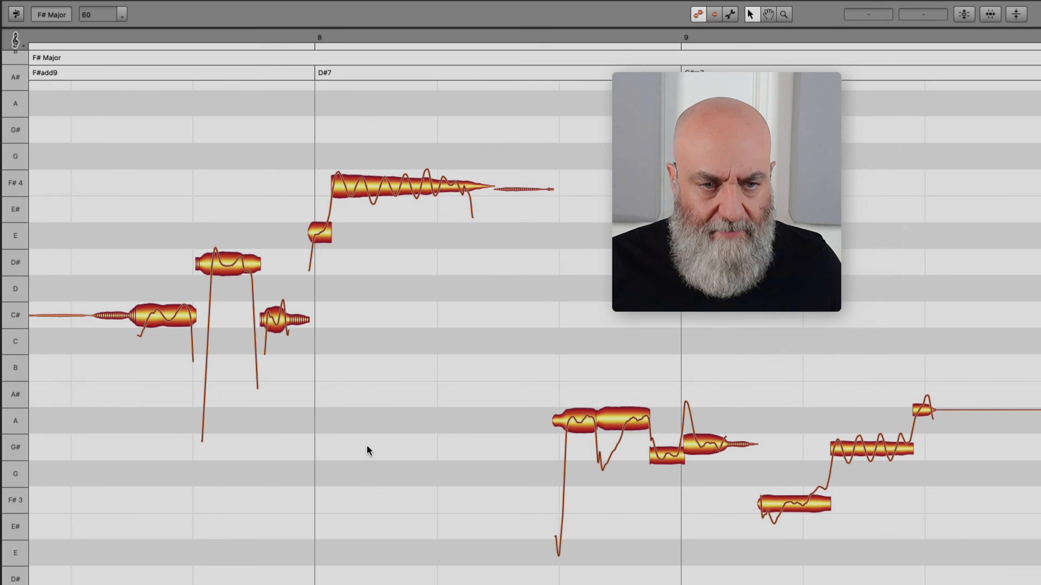
key("space")
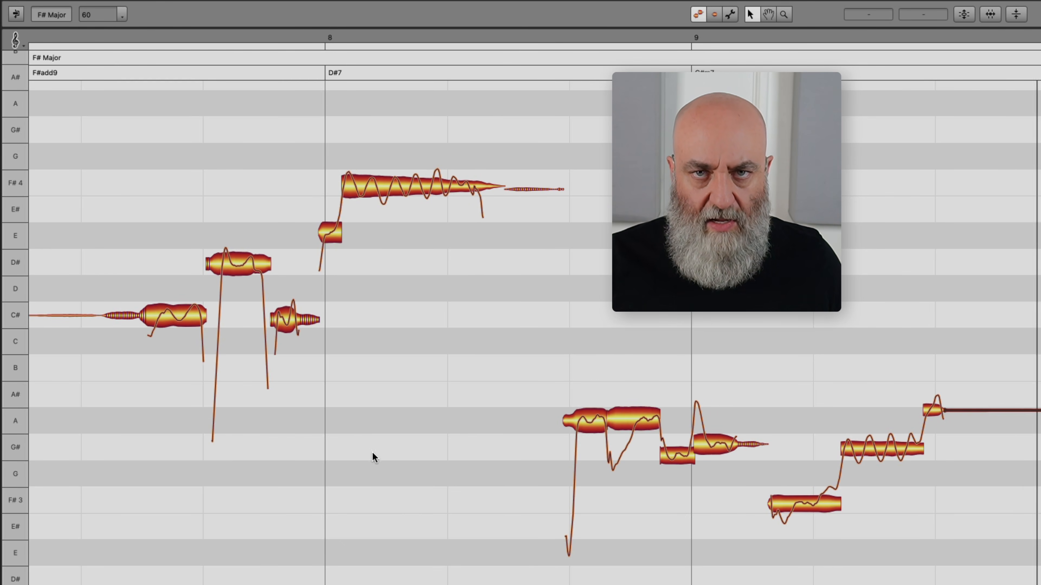
key("space")
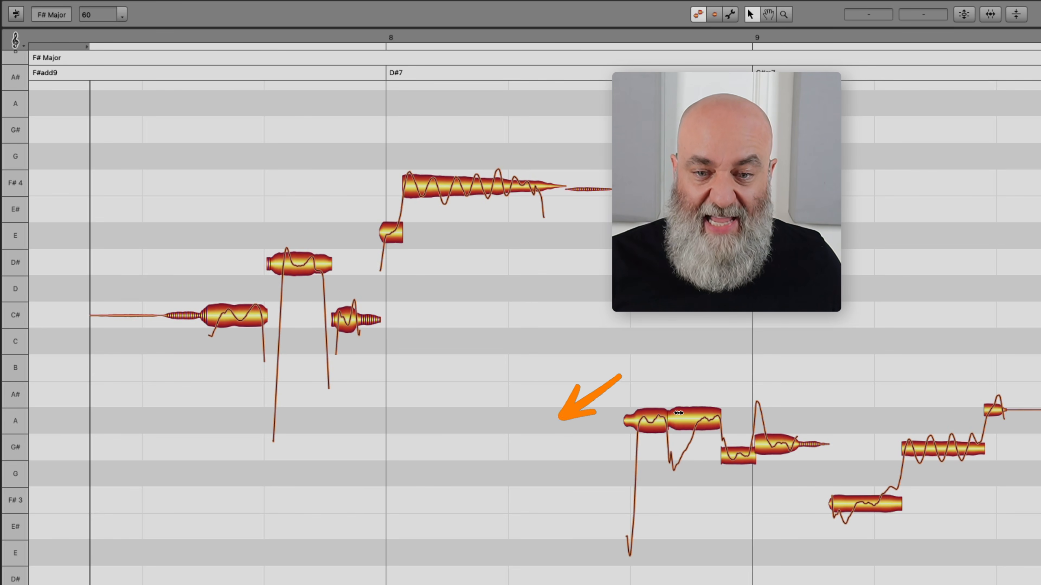
- Try moving the two adjoining A notes just before bar 9 together up to A#, and undo the move
left_click(688, 421)
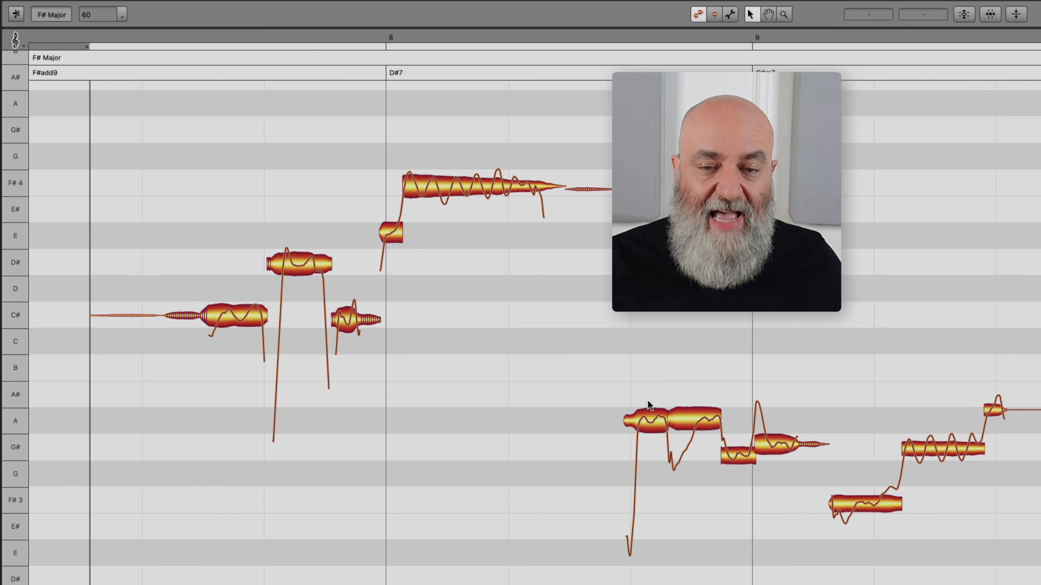
left_click_drag(643, 387, 685, 416)
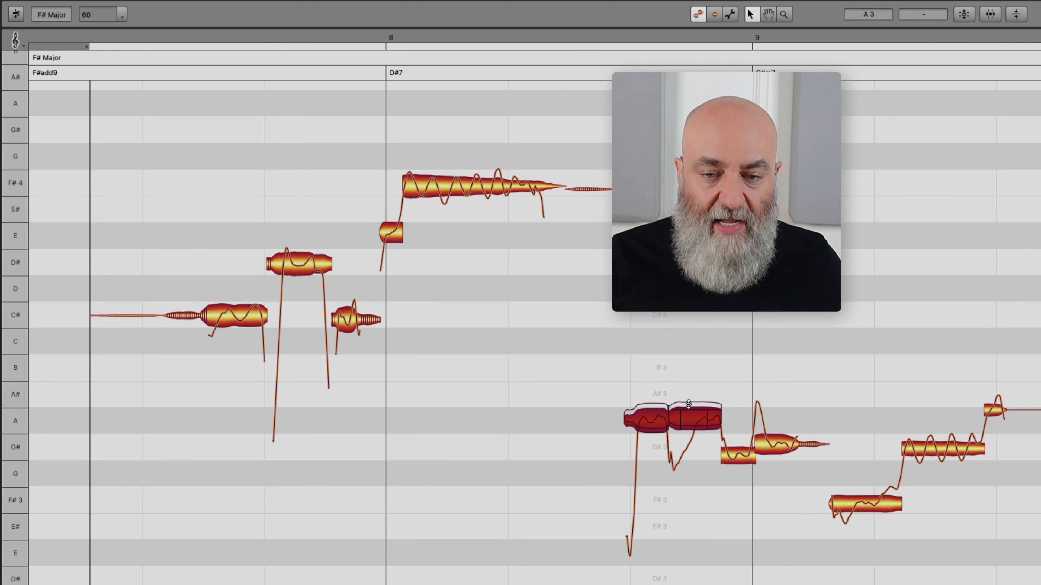
key("Up")
left_click(689, 471)
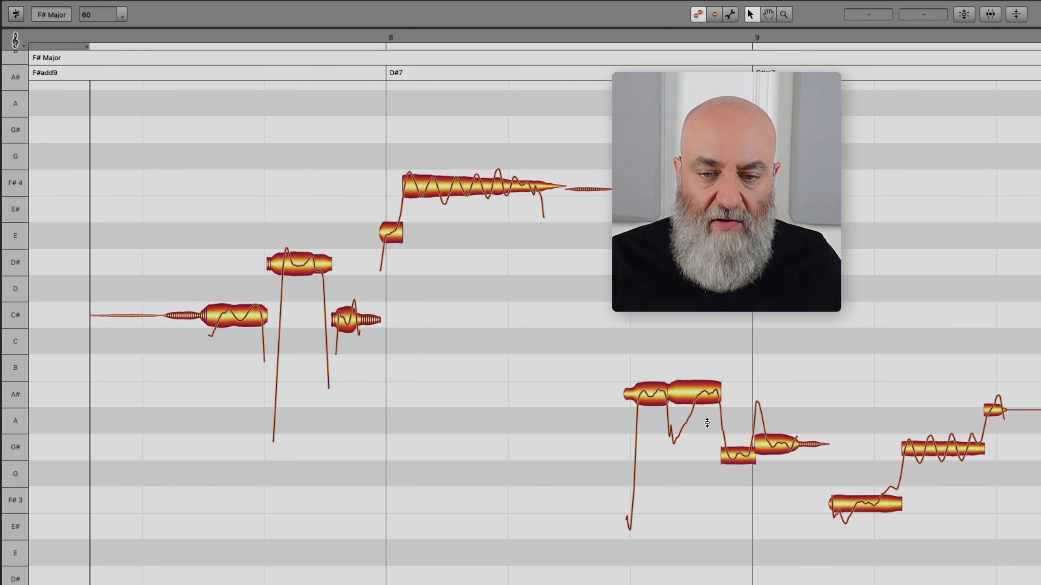
left_click(704, 397)
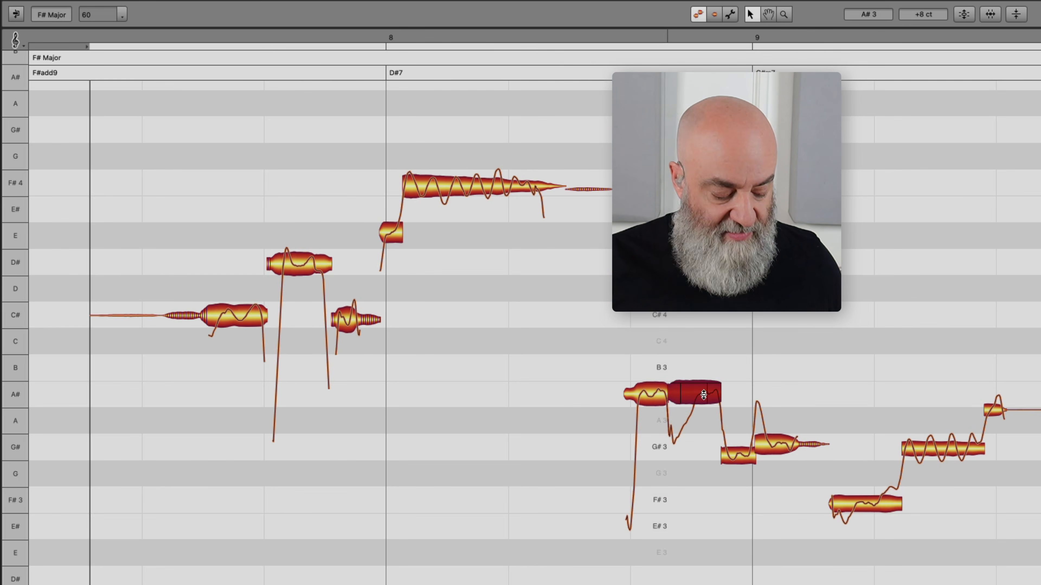
key("Down")
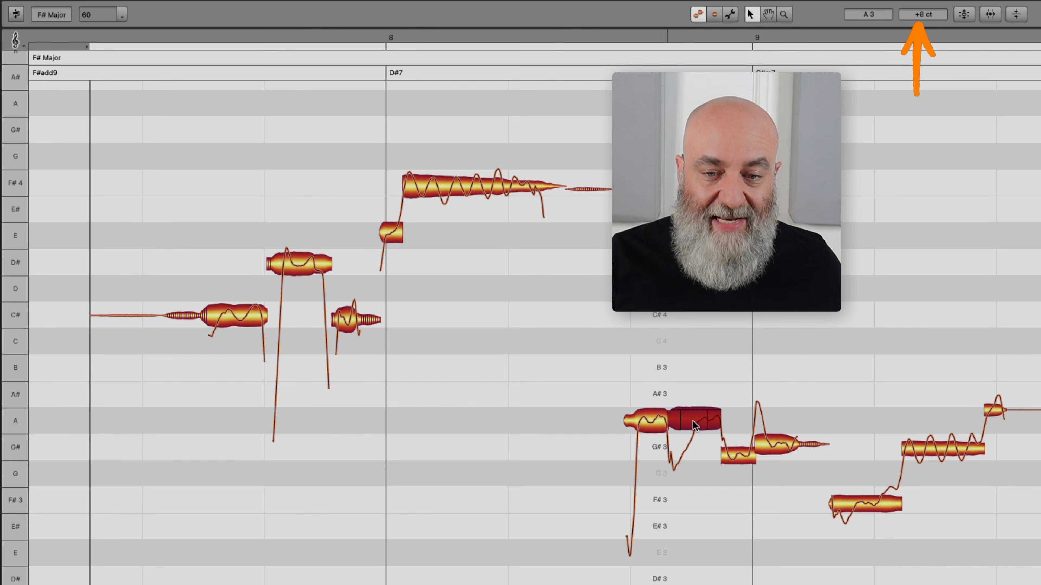
- Move each of the two adjoining A notes just before bar 9 up to A# individually, checking their cent offsets
left_click_drag(694, 425, 695, 397)
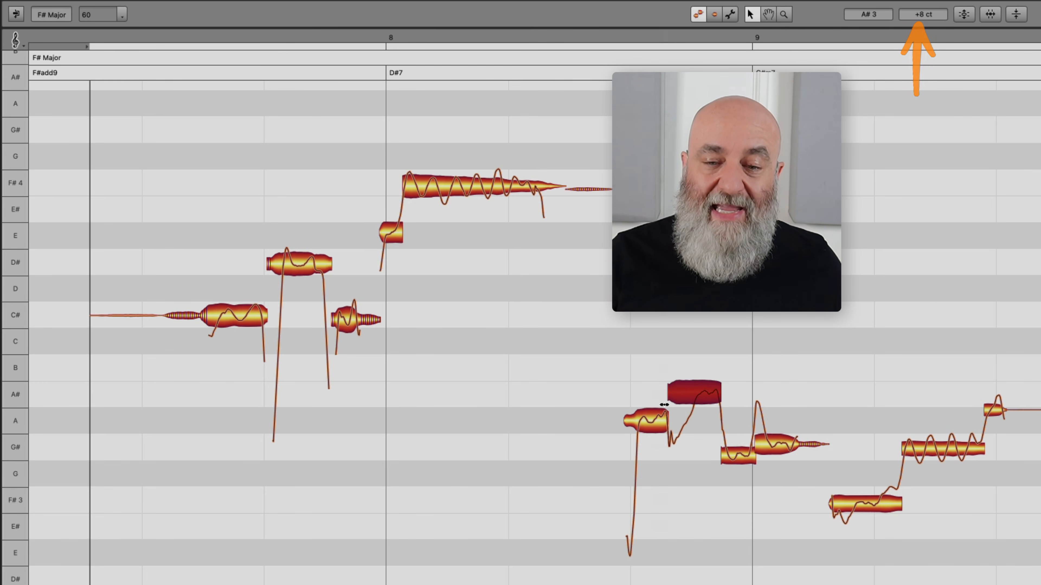
left_click_drag(654, 420, 656, 401)
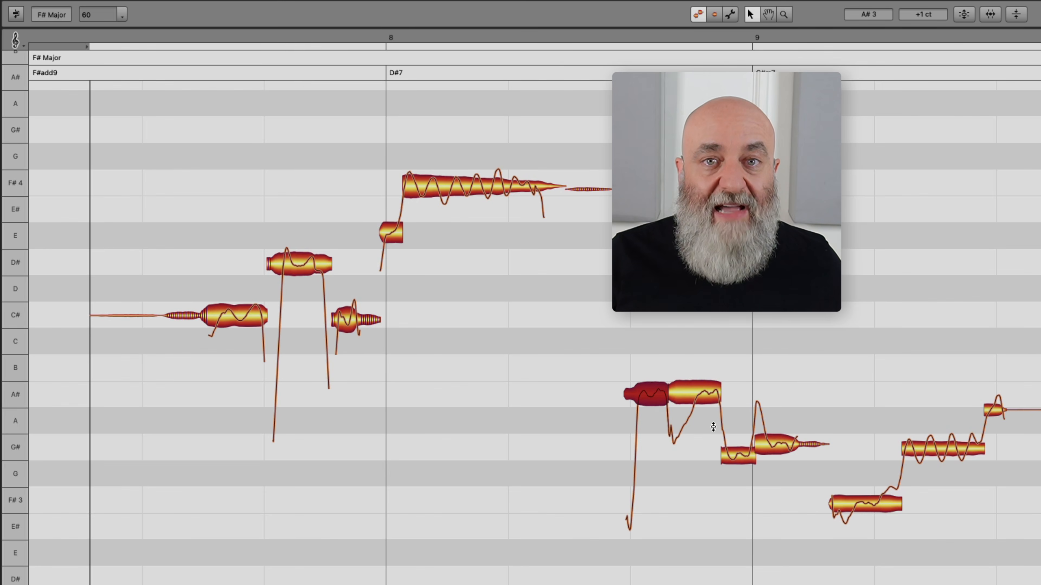
left_click(692, 385)
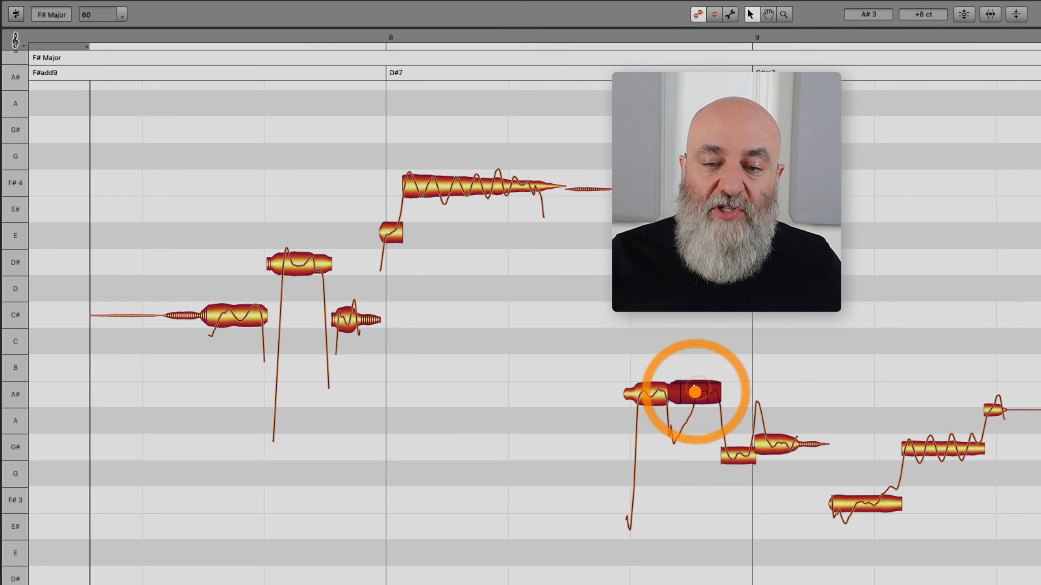
left_click(651, 397)
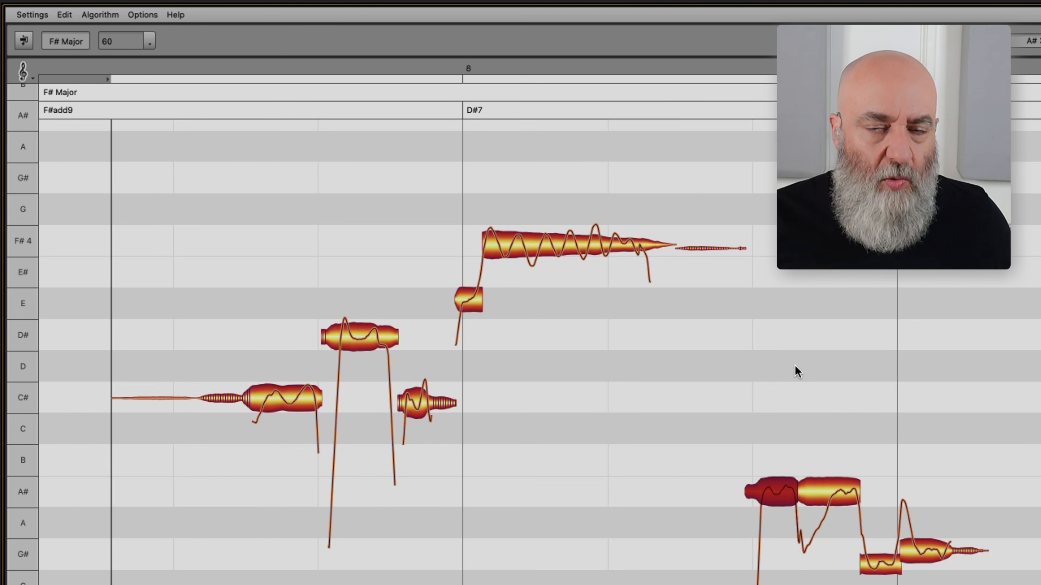
left_click(795, 365)
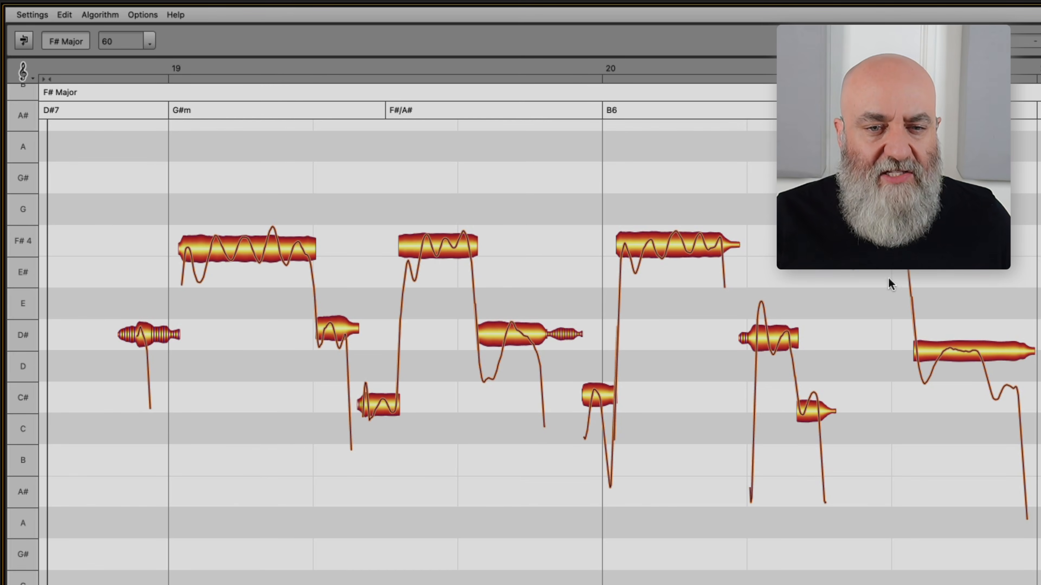
- Move the long D# note before bar 21 slightly up and the C# note after bar 20 up to -20 ct
left_click(958, 345)
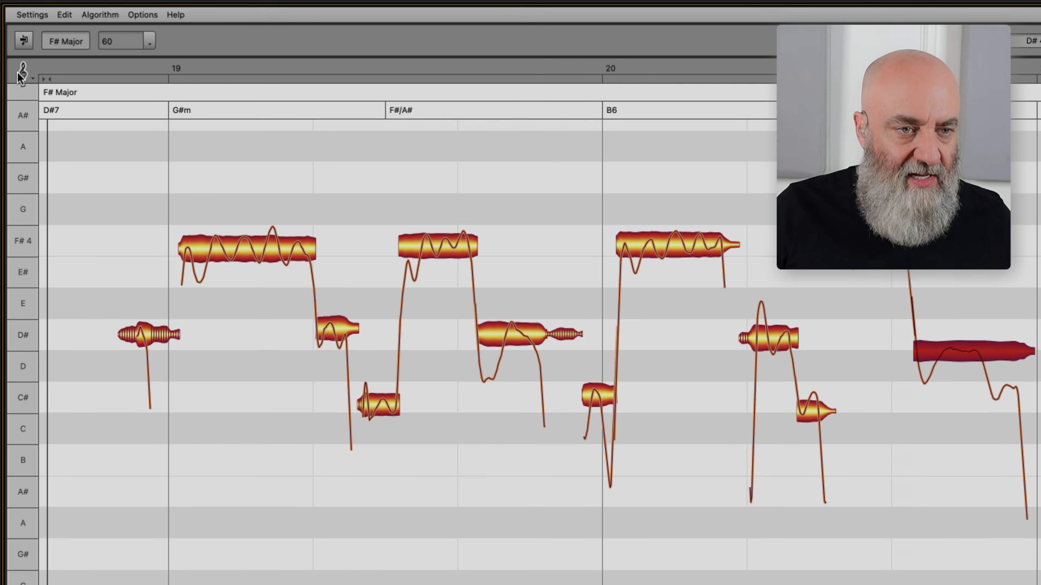
left_click_drag(968, 351, 971, 342)
left_click_drag(810, 411, 813, 404)
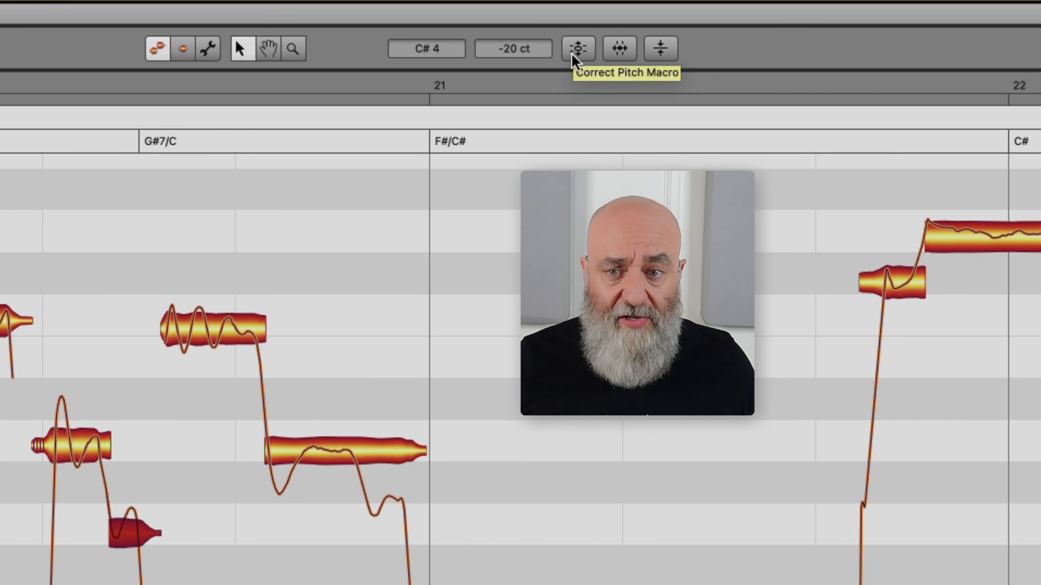
left_click(614, 271)
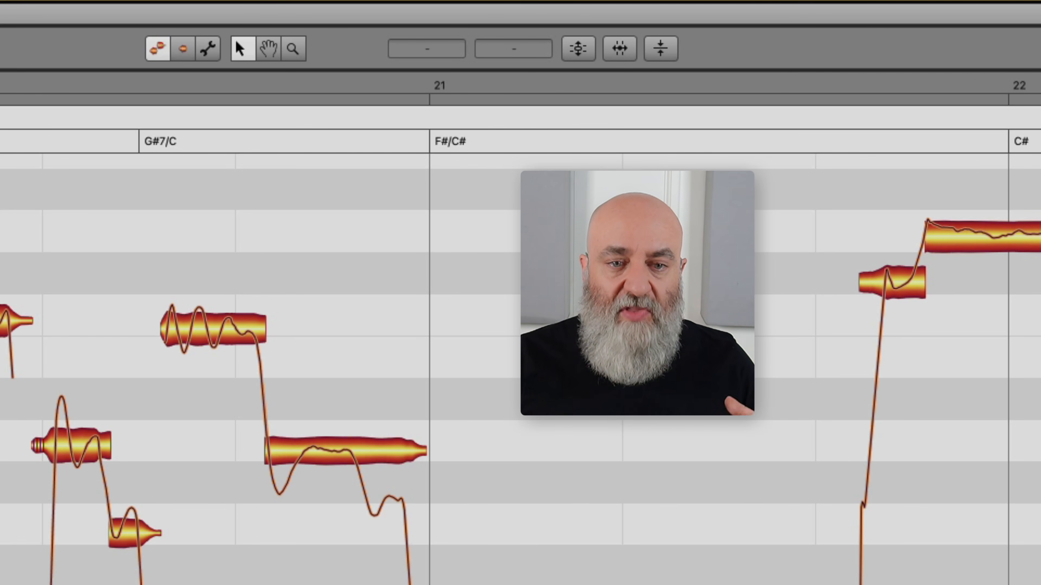
- Open the Correct Pitch Macro, include manually edited notes, and test the Pitch Center correction before returning it to 0 %
left_click(578, 49)
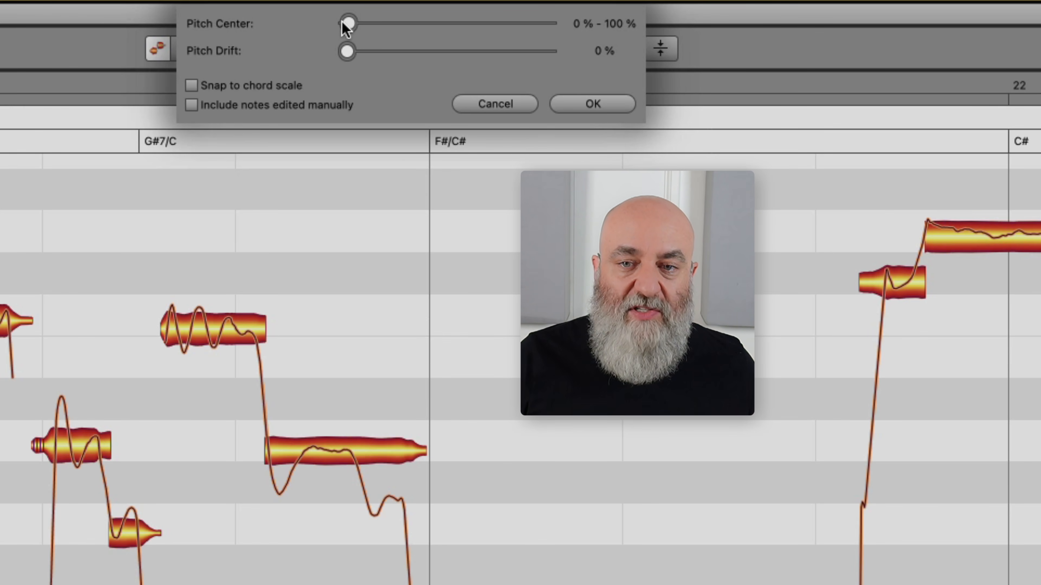
left_click_drag(342, 23, 309, 47)
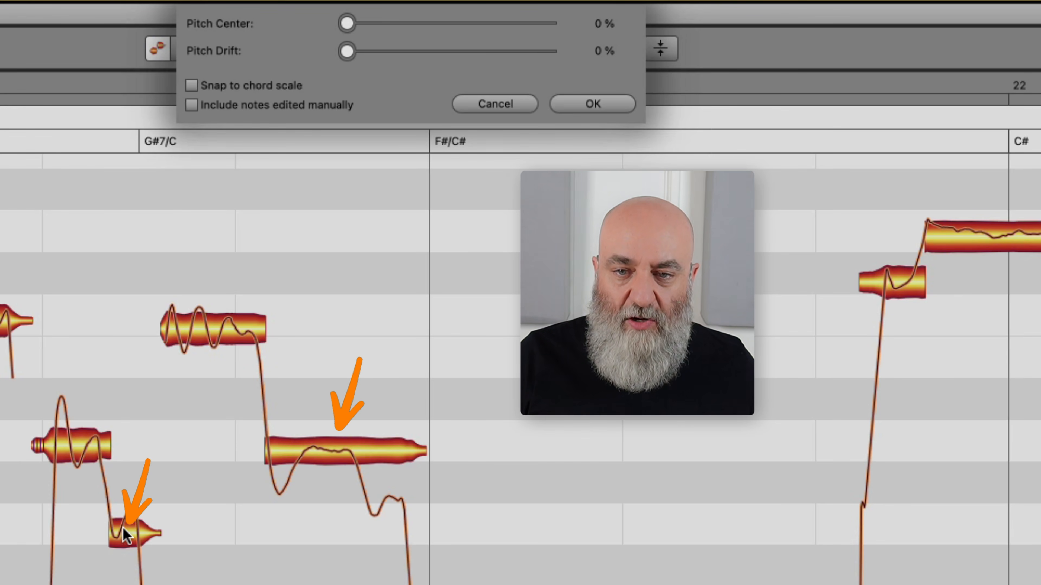
mouse_move(348, 24)
left_mouse_down()
mouse_move(462, 24)
mouse_move(428, 37)
mouse_move(518, 31)
mouse_move(348, 26)
left_mouse_up()
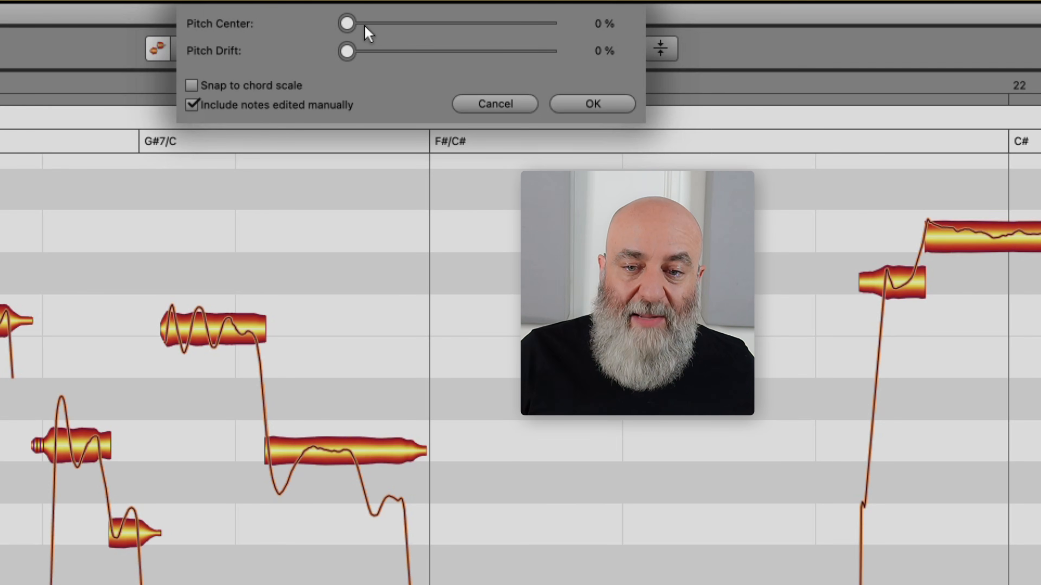
left_click(446, 24)
left_click_drag(460, 33, 320, 66)
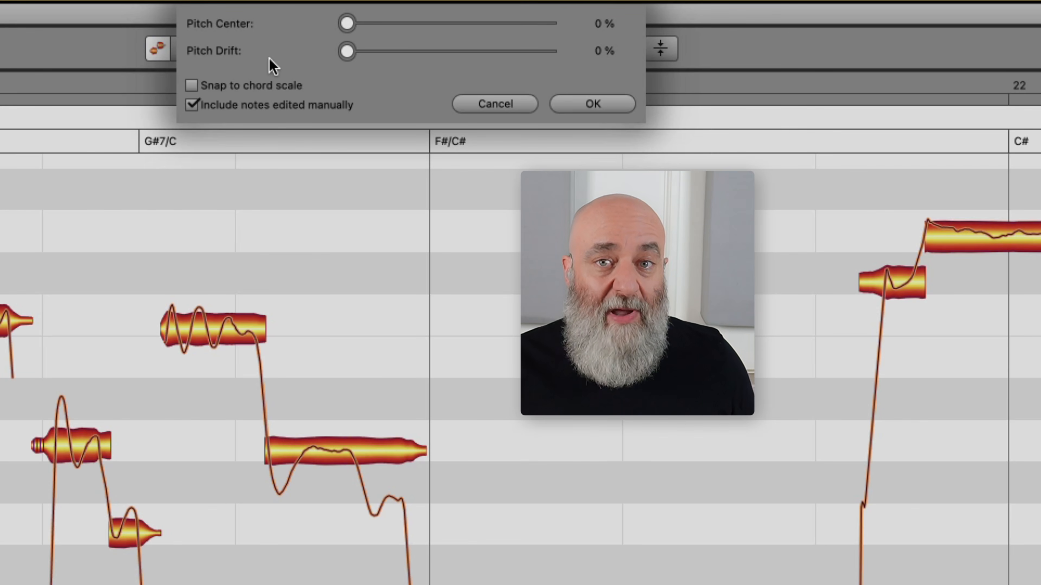
- Enable Snap to chord scale and apply the pitch correction with Pitch Center at 82 % and Pitch Drift at 85 %
left_click(192, 86)
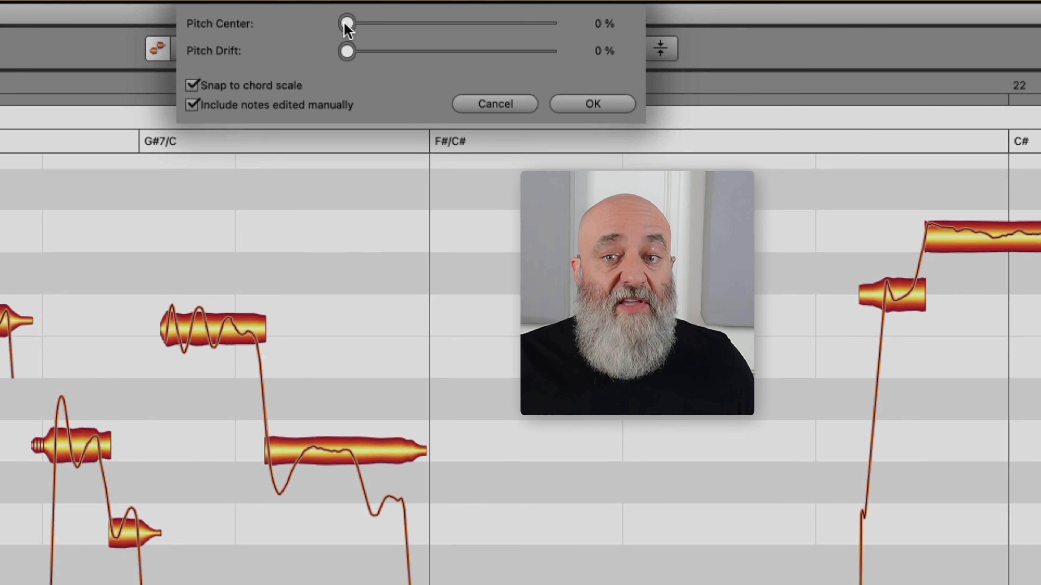
left_click_drag(346, 24, 510, 25)
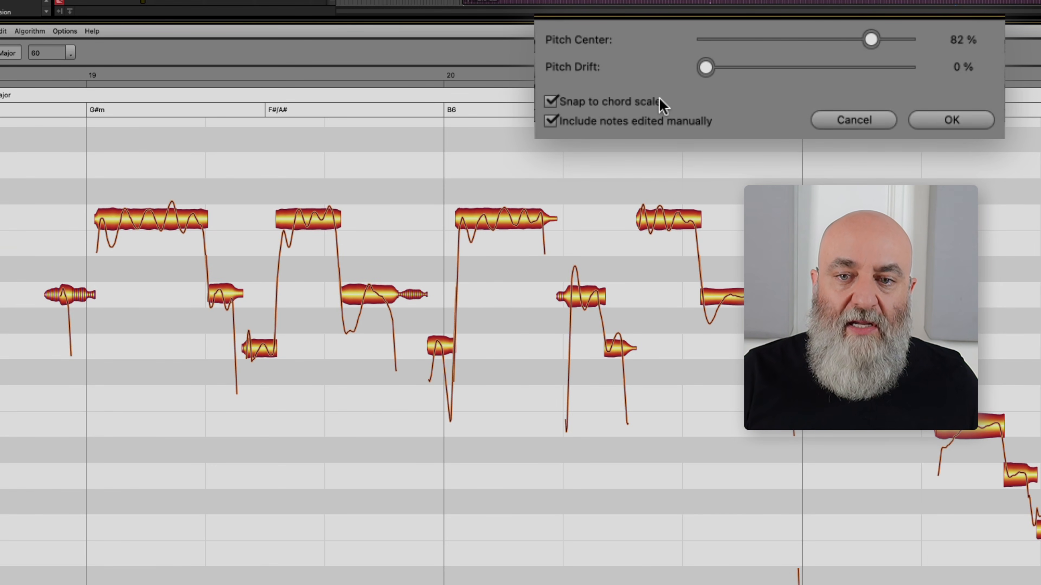
left_click_drag(705, 67, 875, 80)
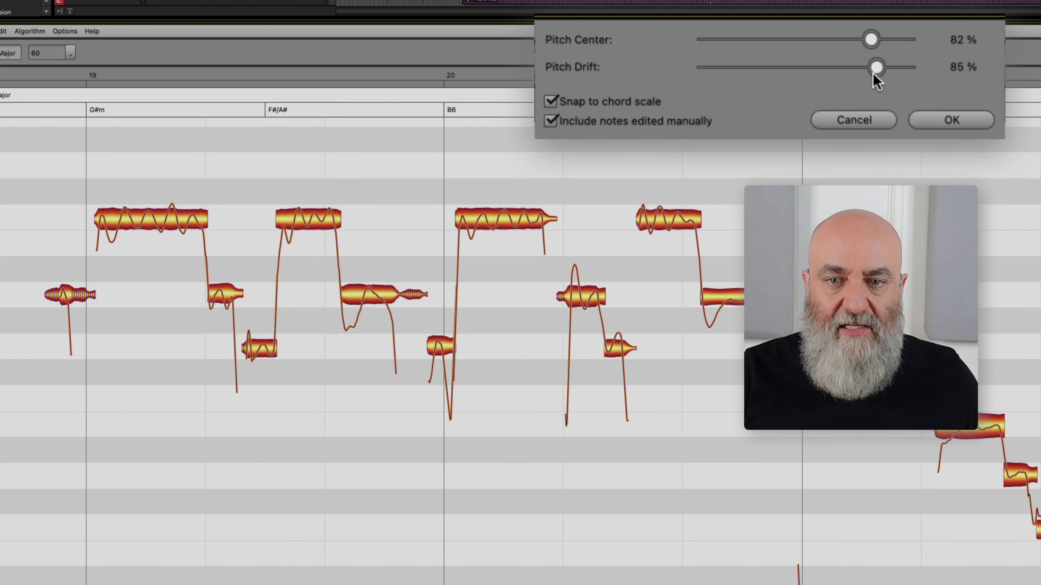
left_click(936, 123)
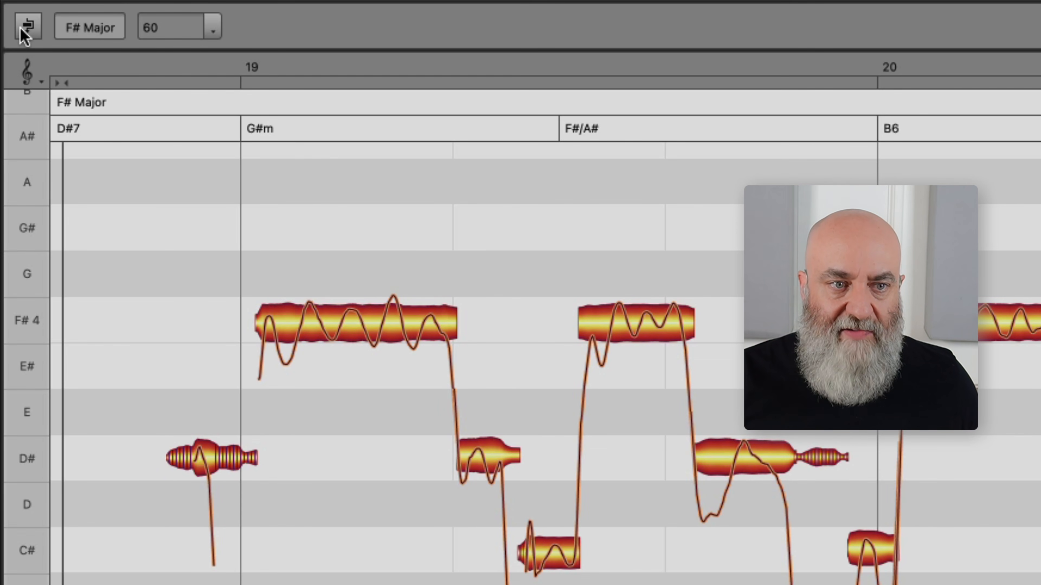
- Switch Melodyne's comparison to the unedited vocal and play the passage from just before bar 19
left_click(21, 30)
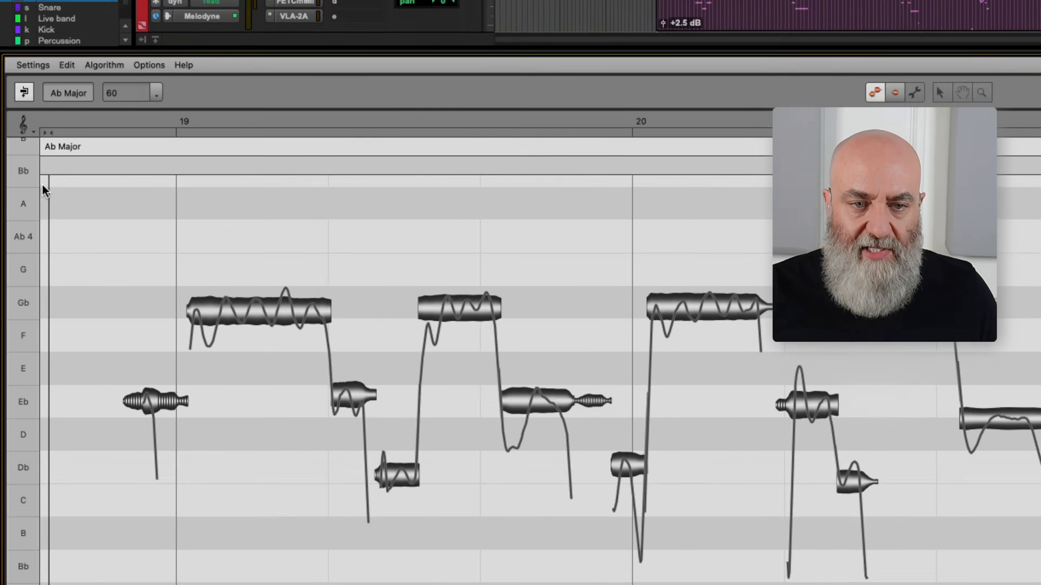
key("space")
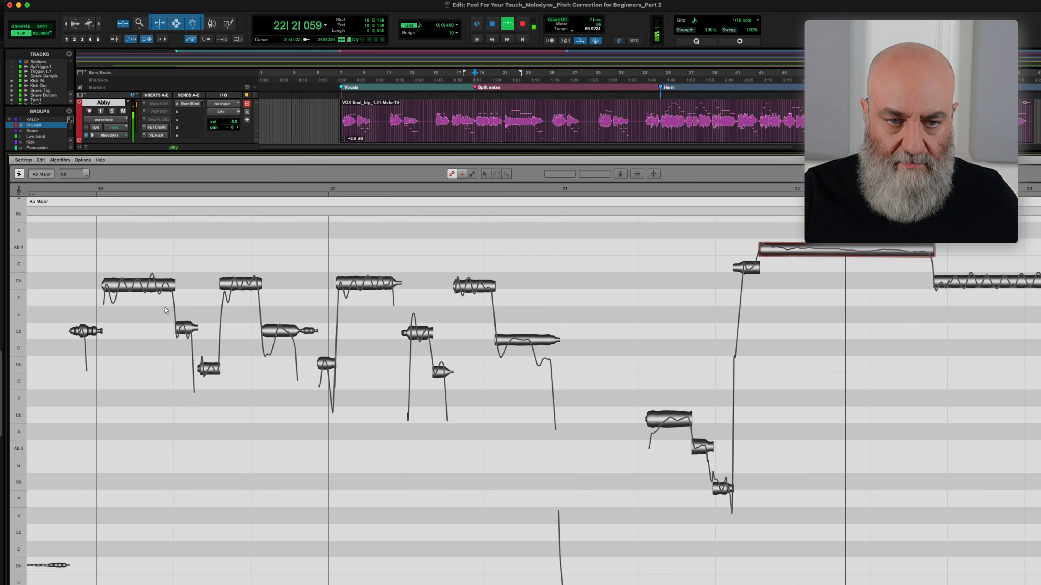
scroll(162, 305, "down", 3)
scroll(153, 304, "down", 2)
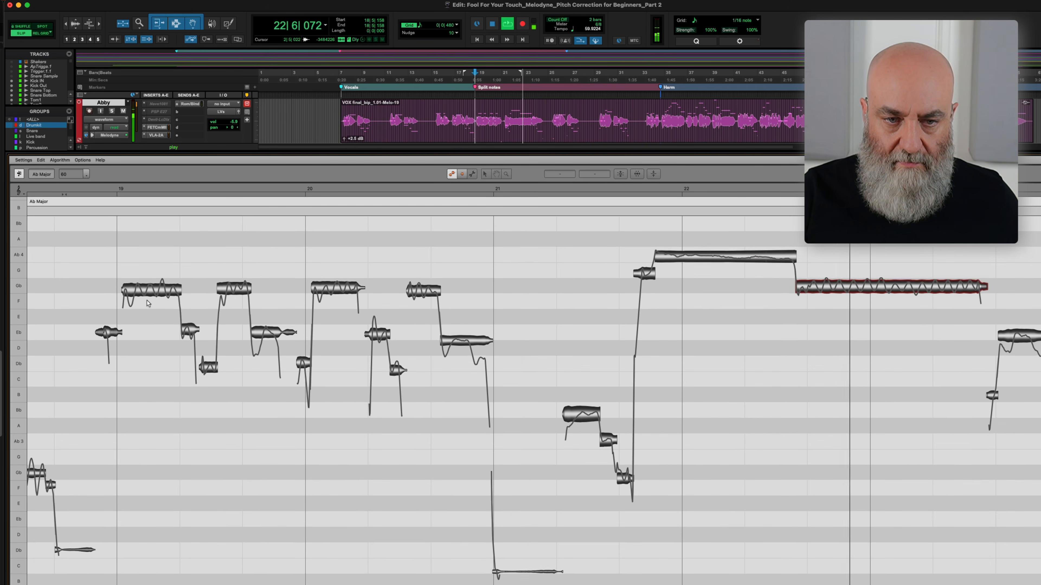
scroll(148, 303, "right", 2)
scroll(147, 304, "down", 2)
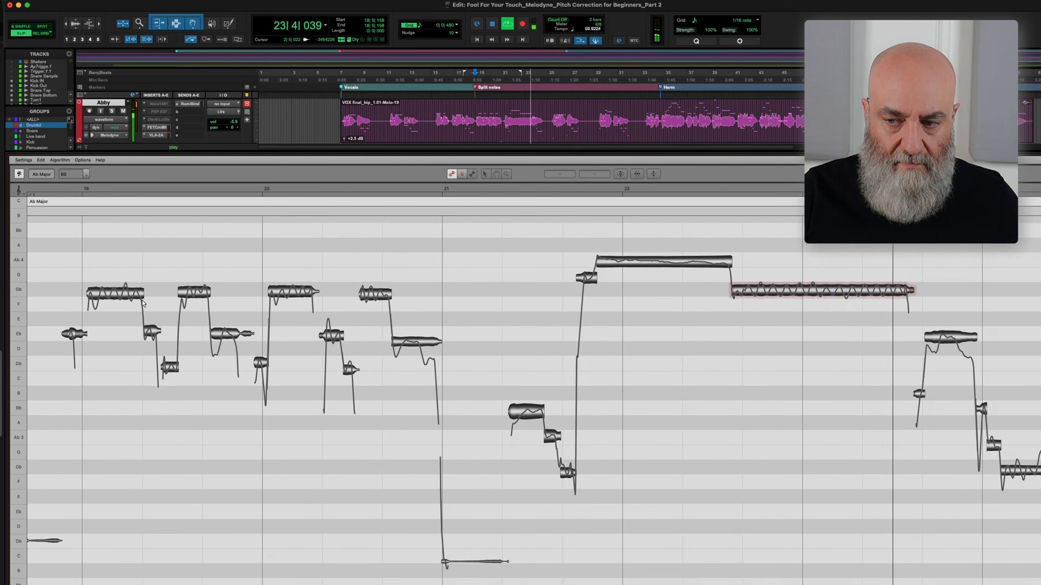
scroll(141, 303, "right", 1)
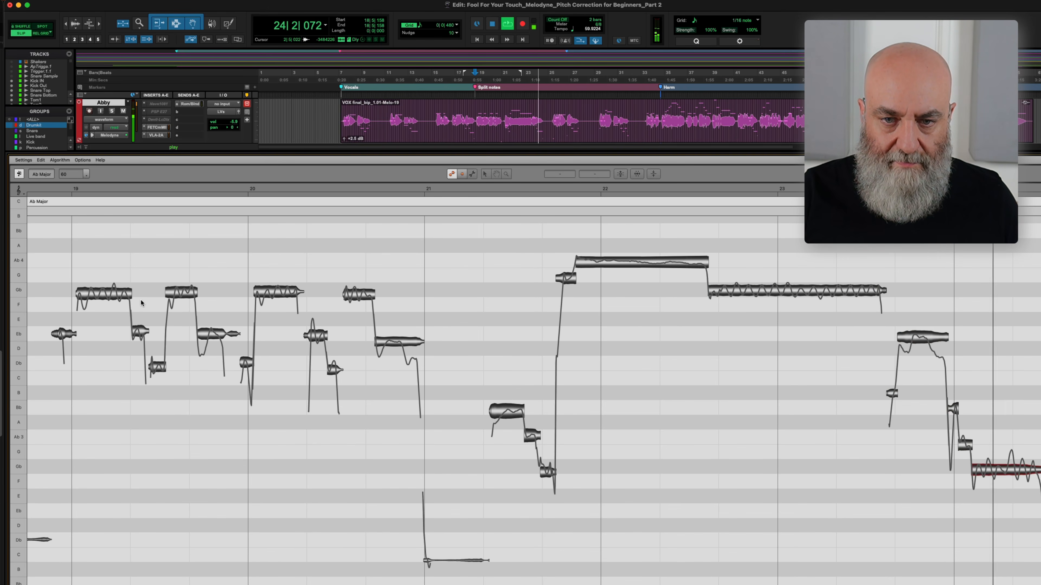
key("space")
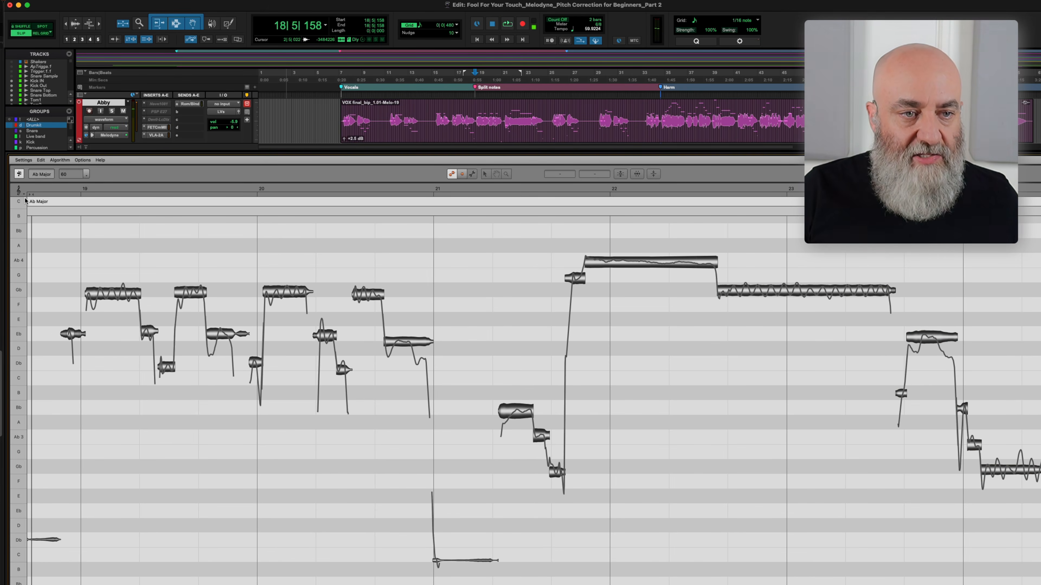
- Switch the comparison back to the edited vocal and play the same passage from just before bar 19
left_click(19, 174)
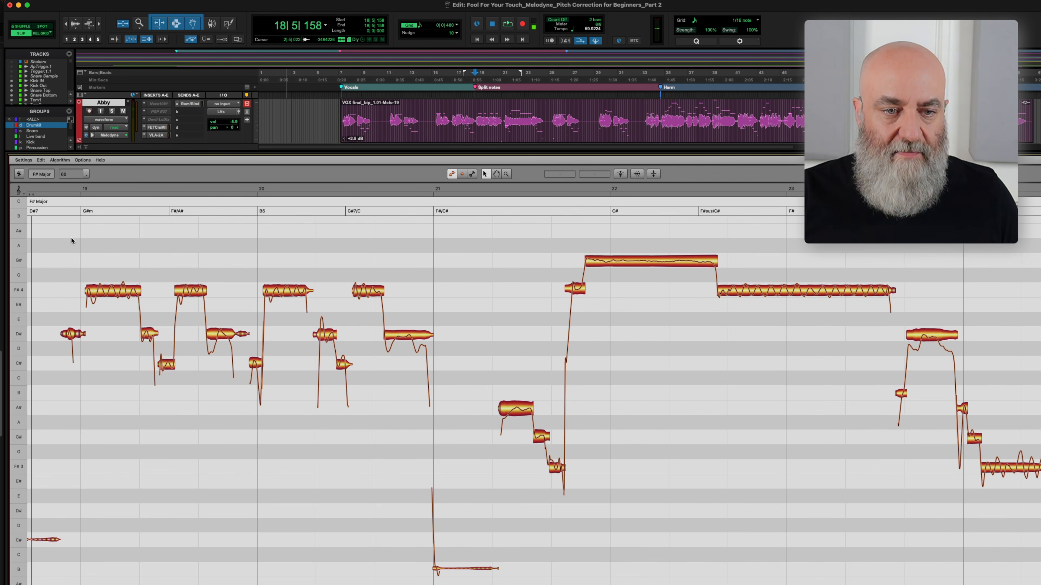
key("space")
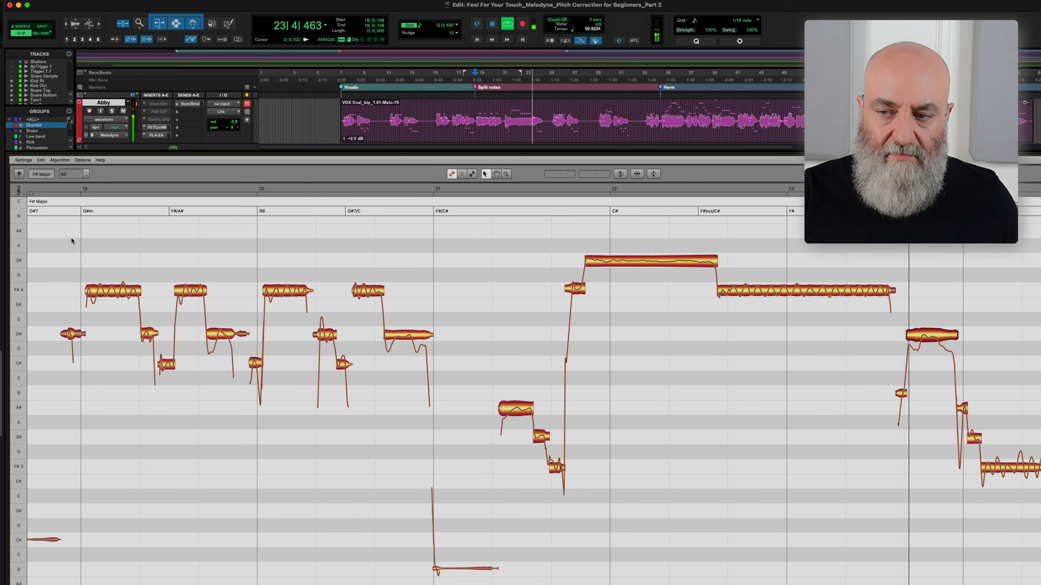
key("space")
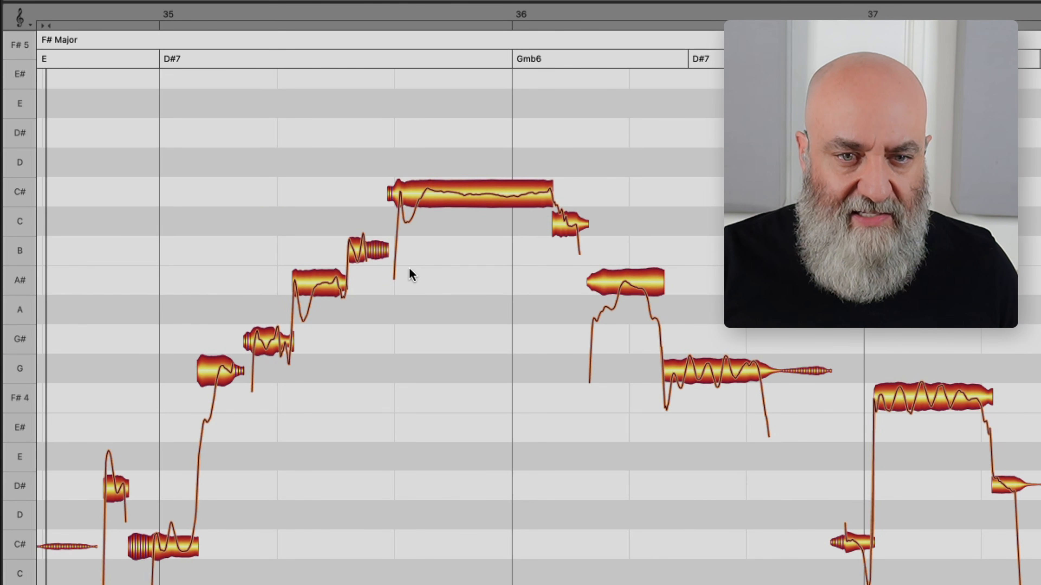
- Play the vocal passage through bars 35 and 36
key("space")
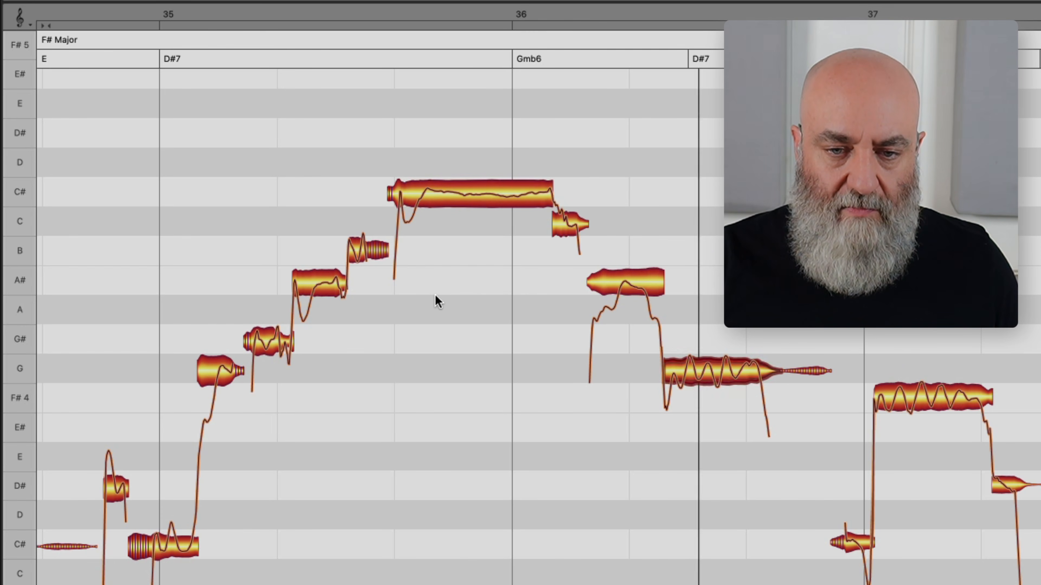
key("space")
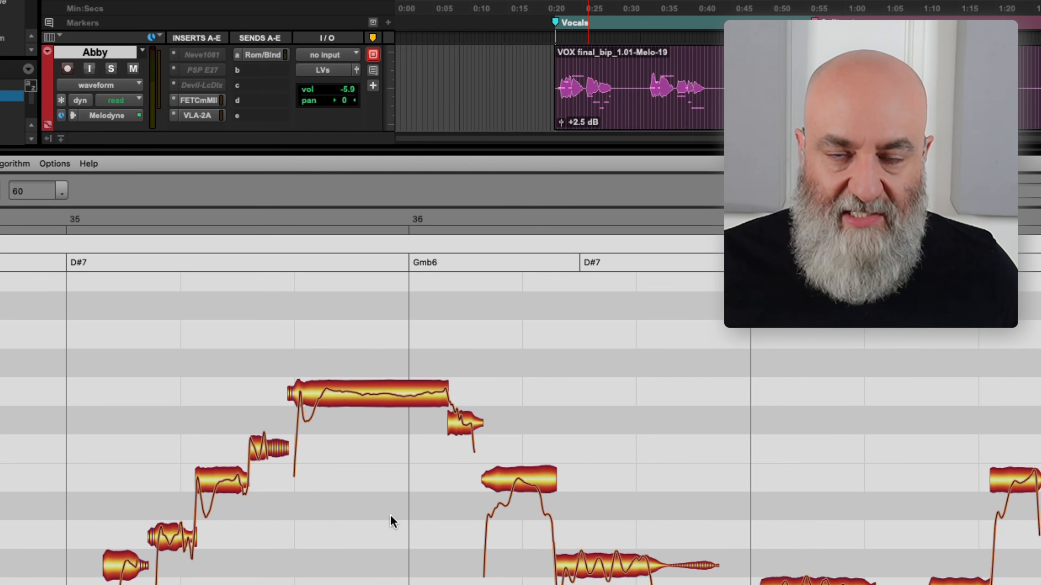
- Duplicate the lead vocal track once, including its playlists, automation, inserts, sends, markers and group assignments
right_click(100, 52)
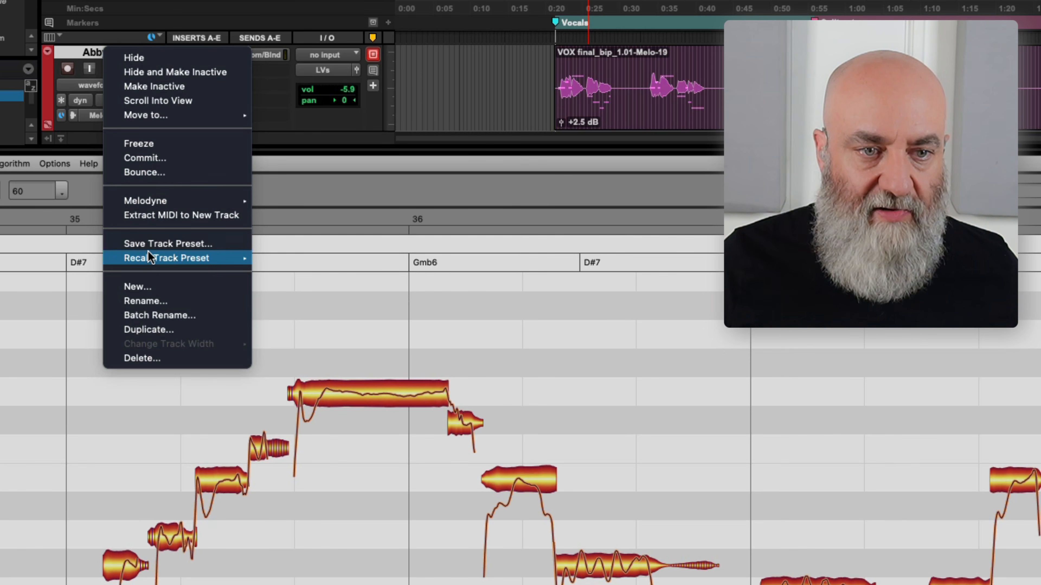
left_click(148, 330)
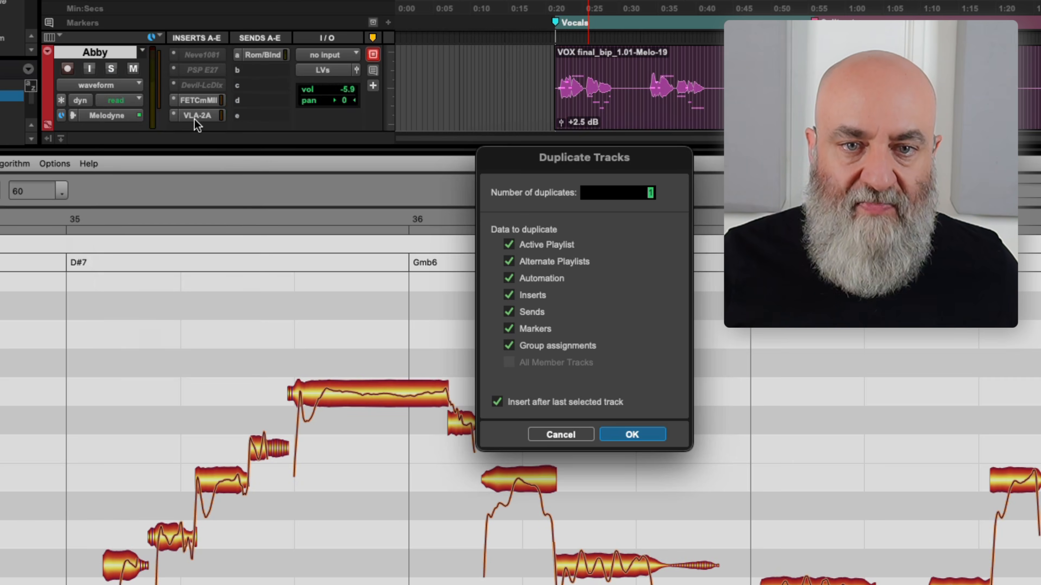
left_click(637, 435)
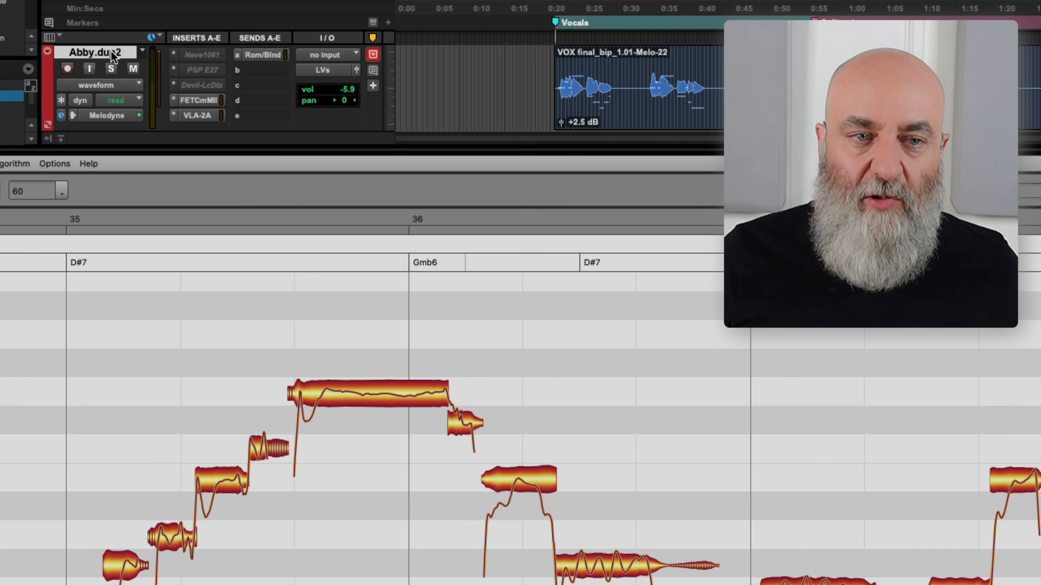
- Rename the duplicated vocal track, replacing its "dup2" suffix with "Harmony"
double_click(114, 56)
key("Right")
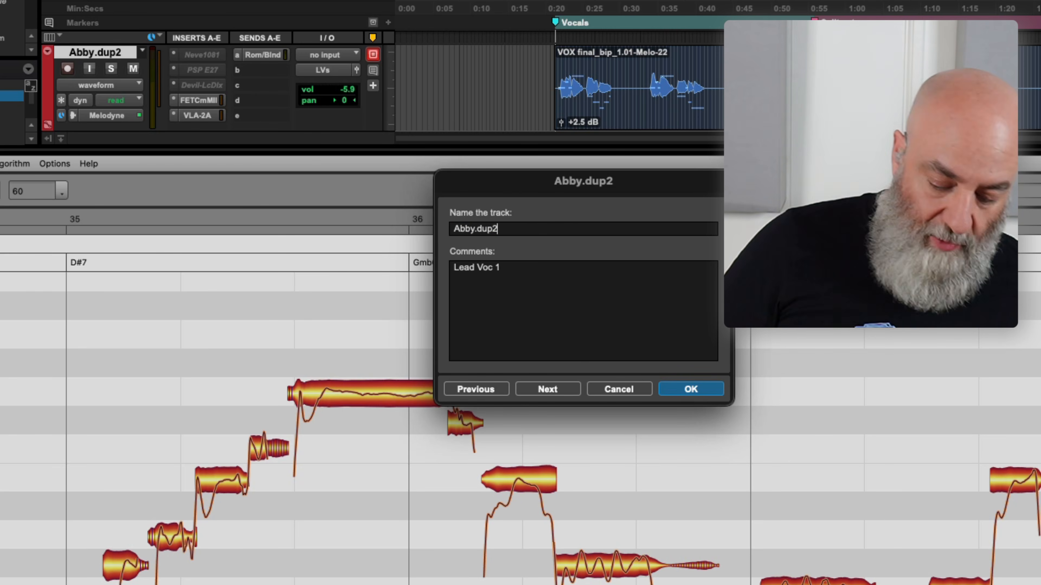
key("BackSpace")
key("BackSpace")
key("BackSpace")
key("BackSpace")
type("Har")
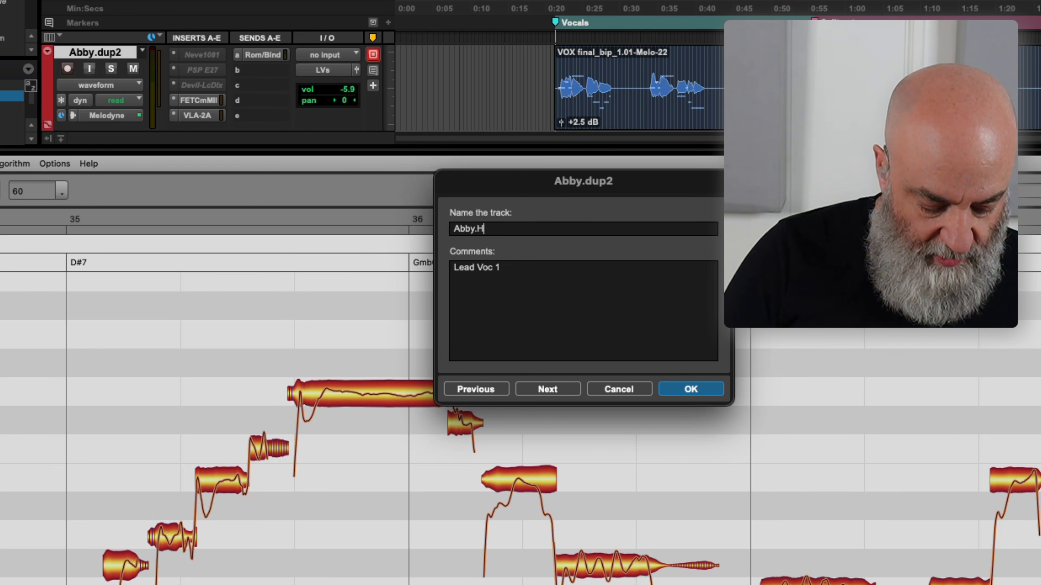
type("mony")
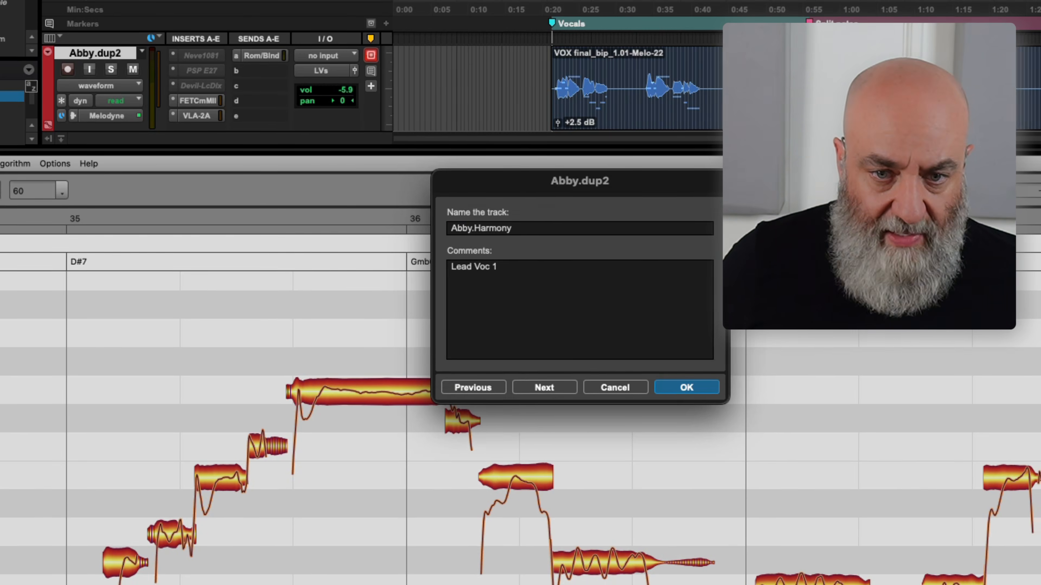
key("Return")
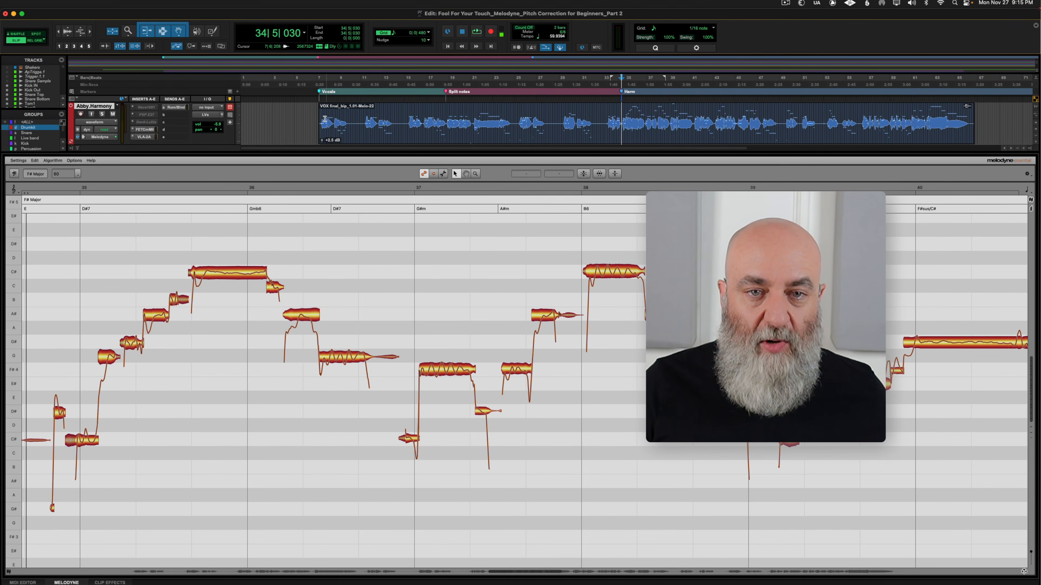
- Trim the harmony clip at both ends so it runs from the Harm marker to about bar 37
left_click_drag(322, 120, 622, 121)
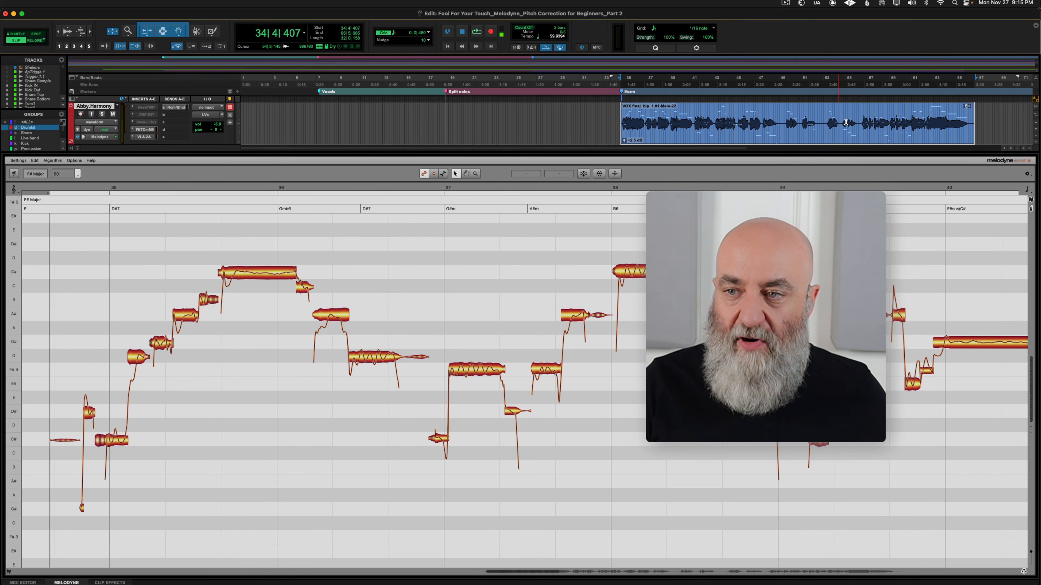
left_click_drag(969, 118, 865, 119)
left_click_drag(974, 121, 648, 131)
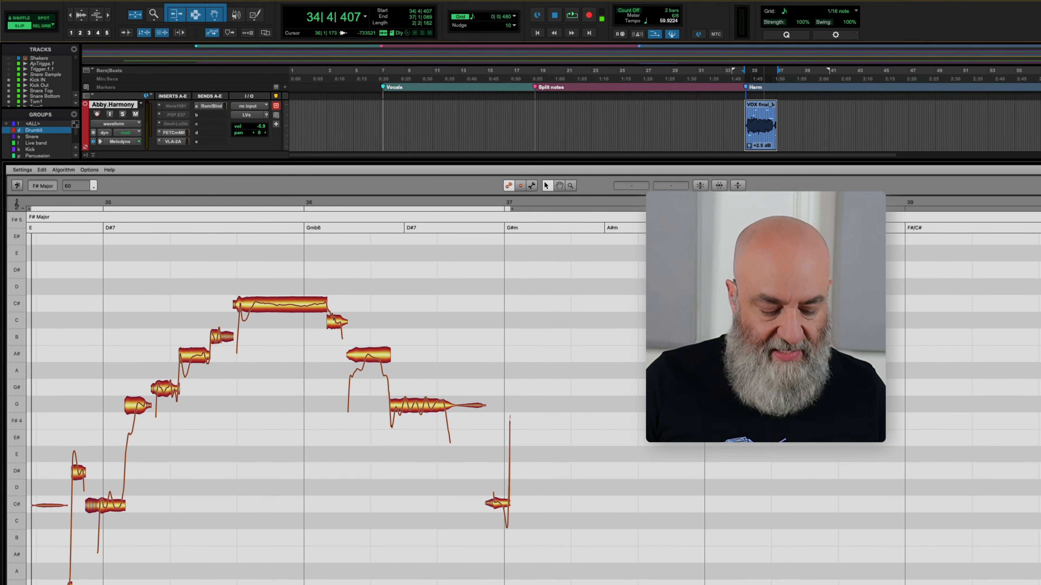
- Trim the harmony clip's start forward to just before bar 35 and play the phrase
key("super+bracketright")
key("super+bracketright")
key("super+bracketright")
key("super+bracketright")
key("super+bracketright")
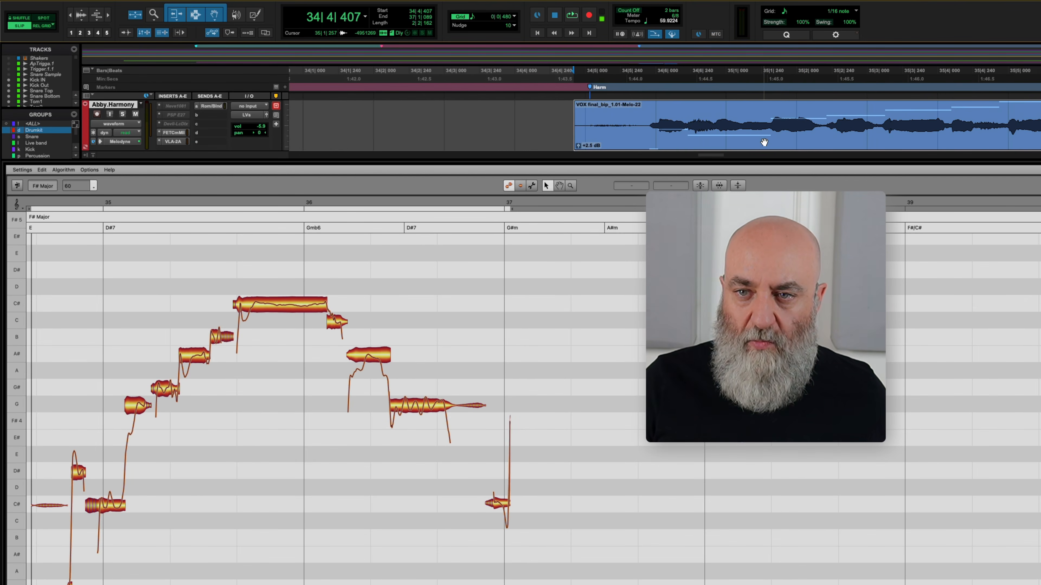
scroll(763, 142, "right", 5)
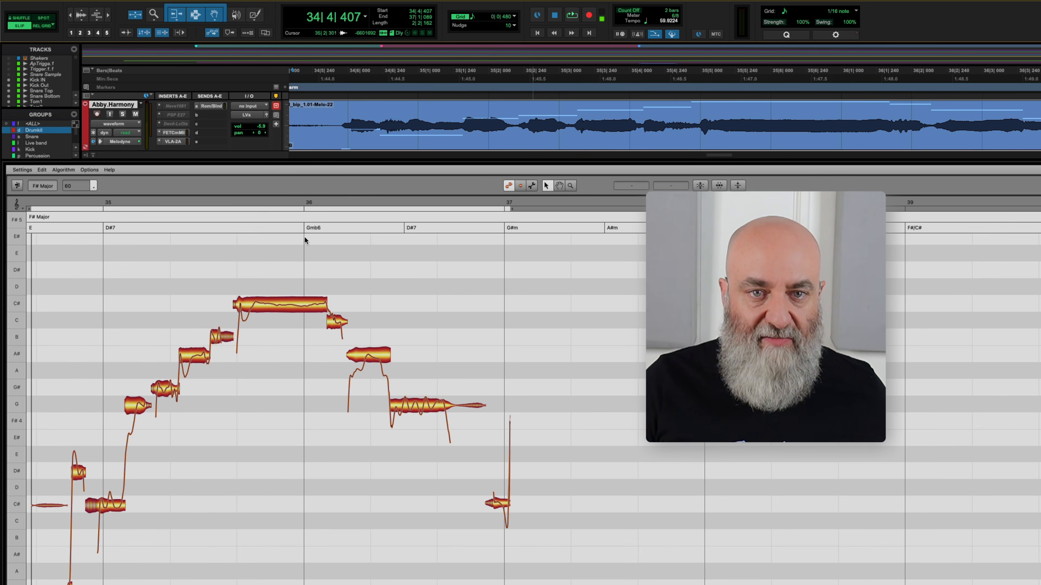
key("super+bracketleft")
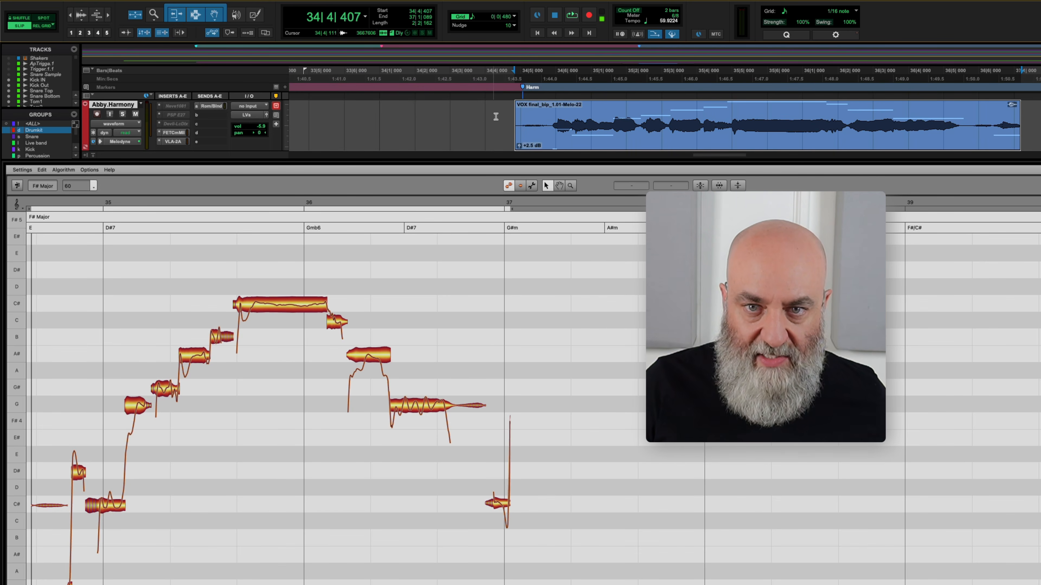
left_click_drag(519, 121, 585, 124)
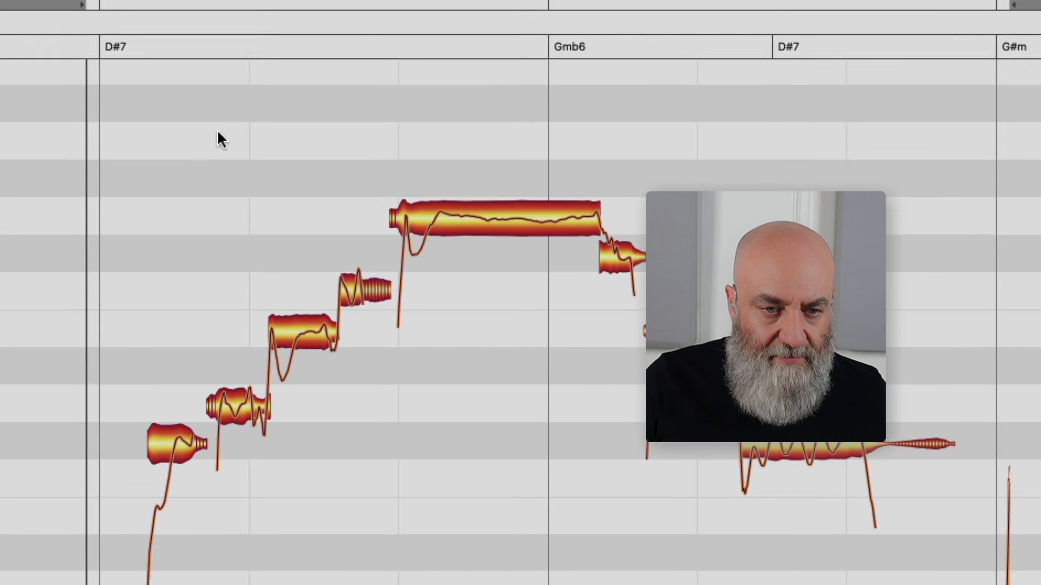
key("space")
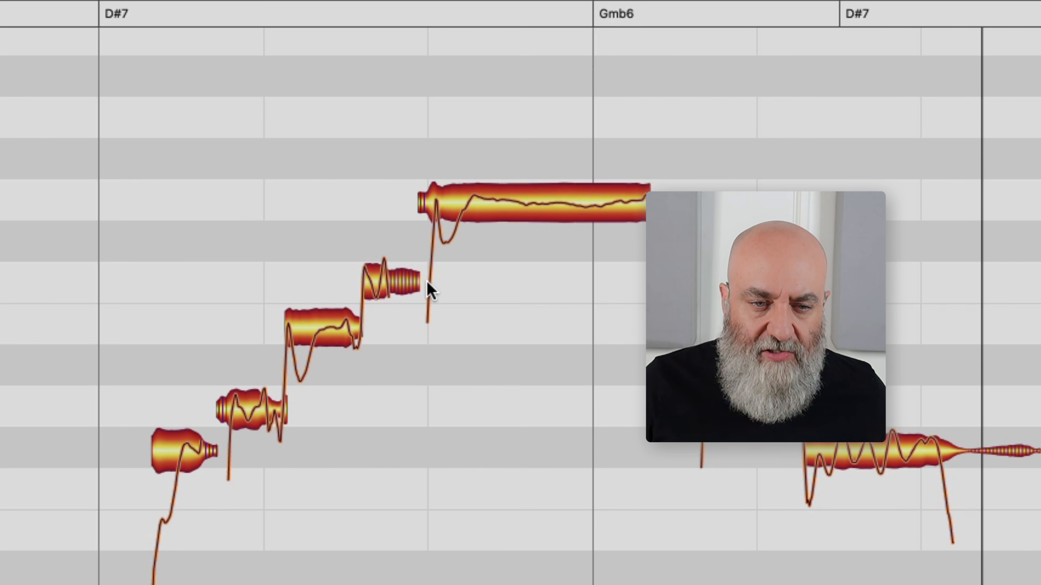
- Show note separations and move the separation before the long C# 5 note earlier to include its full onset
mouse_move(402, 286)
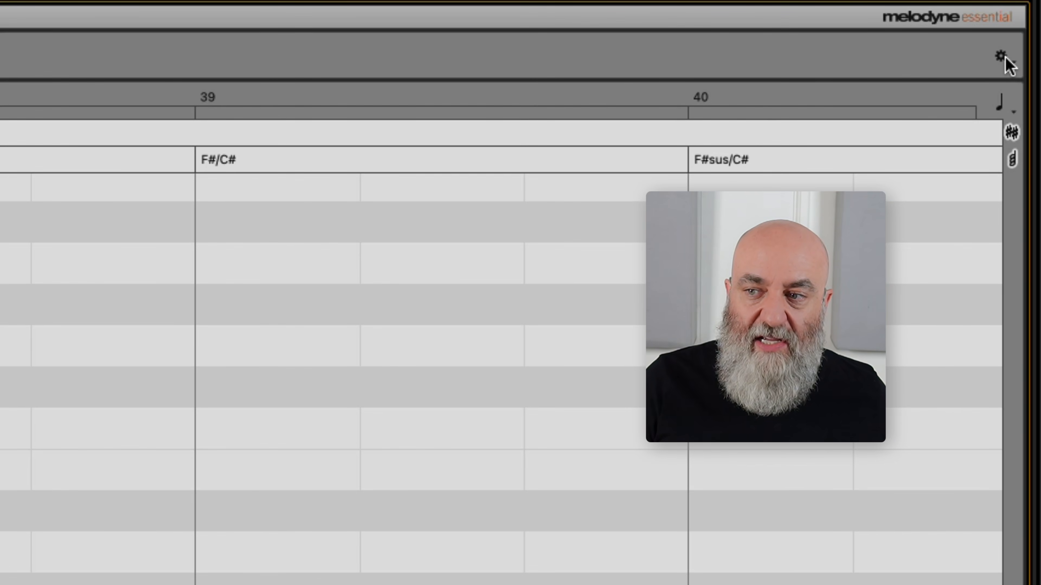
left_click(1001, 57)
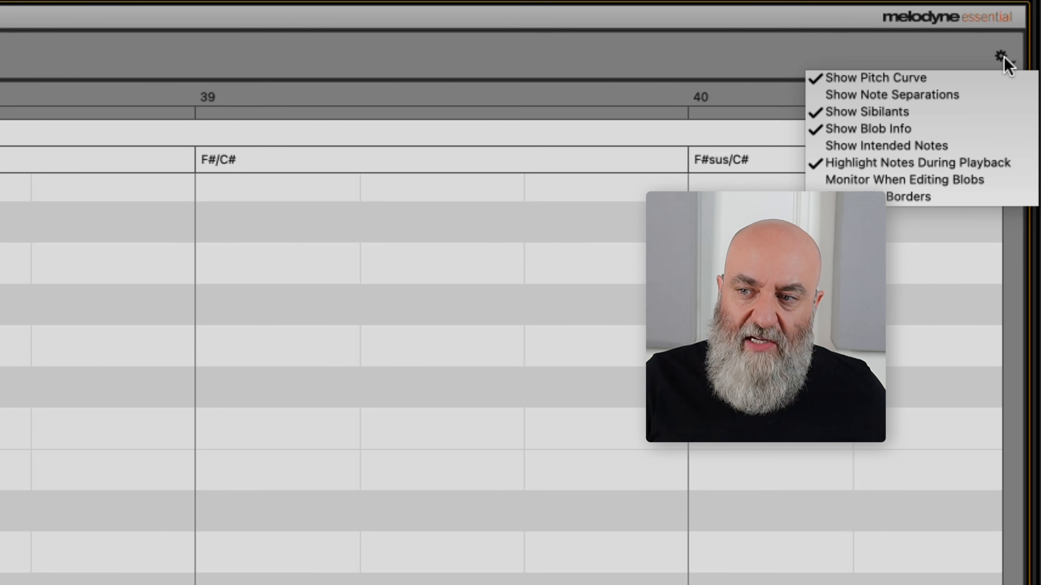
left_click(932, 96)
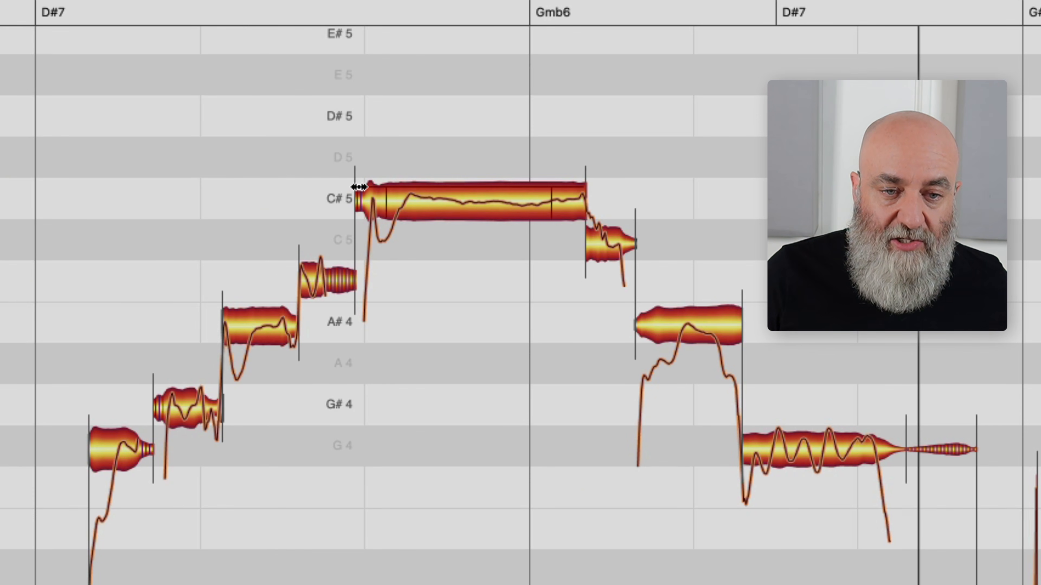
left_click_drag(355, 180, 325, 201)
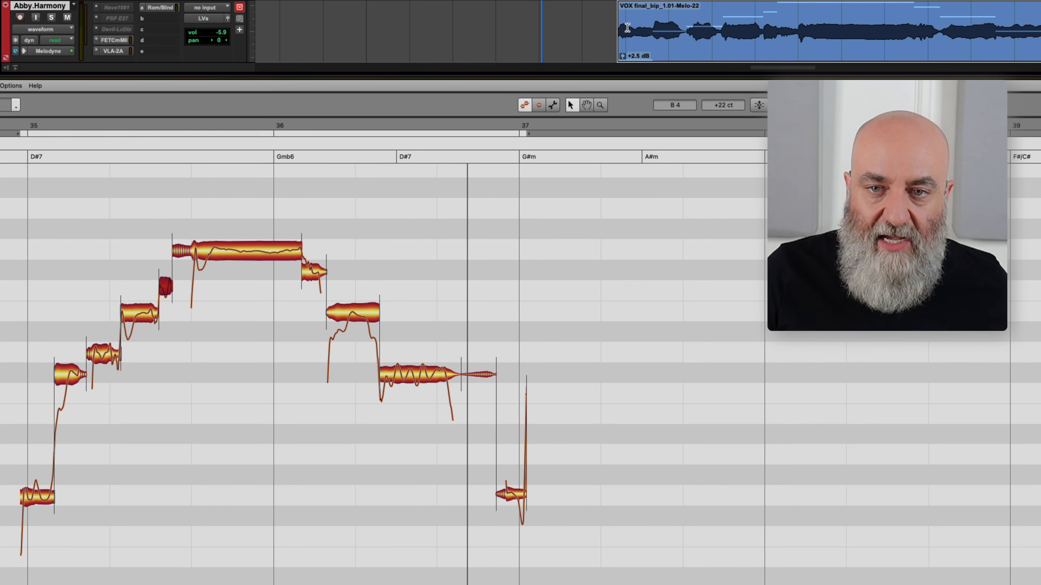
- Trim the harmony clip from the long C# 5 note's start to the end of the G 4 note, and play it
left_click_drag(623, 24, 778, 37)
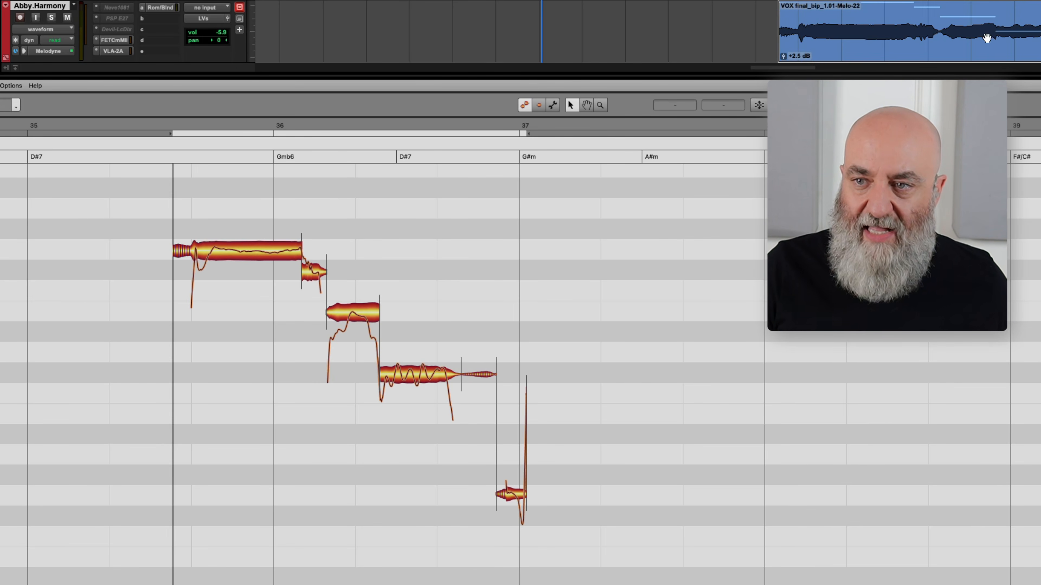
left_click_drag(1005, 22, 934, 43)
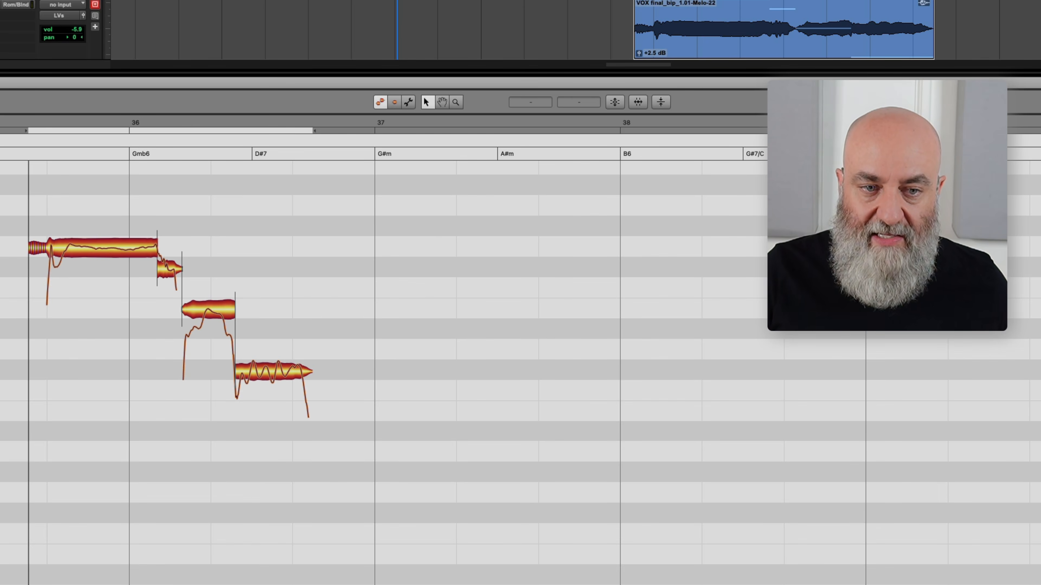
key("space")
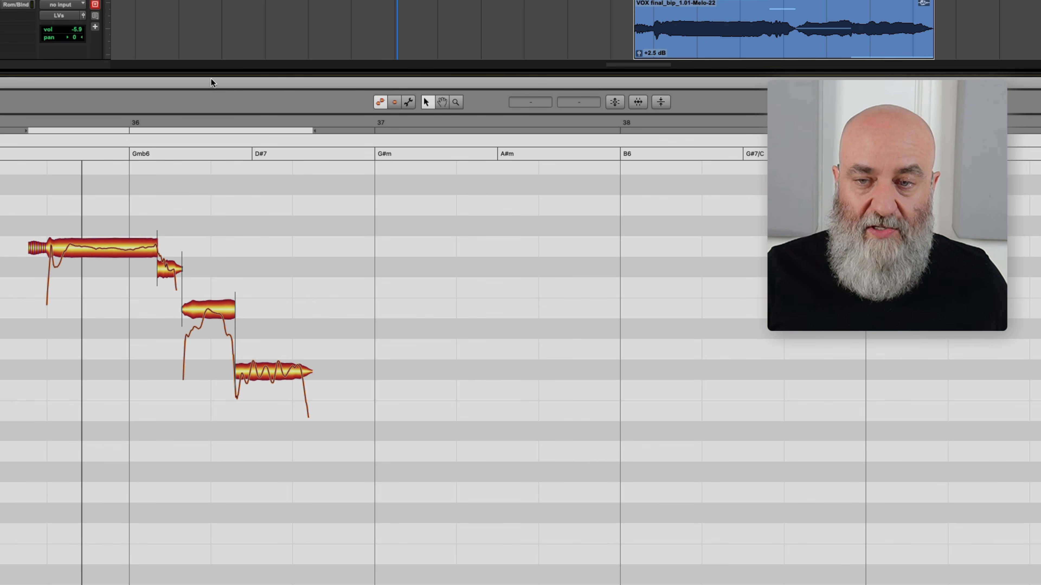
key("space")
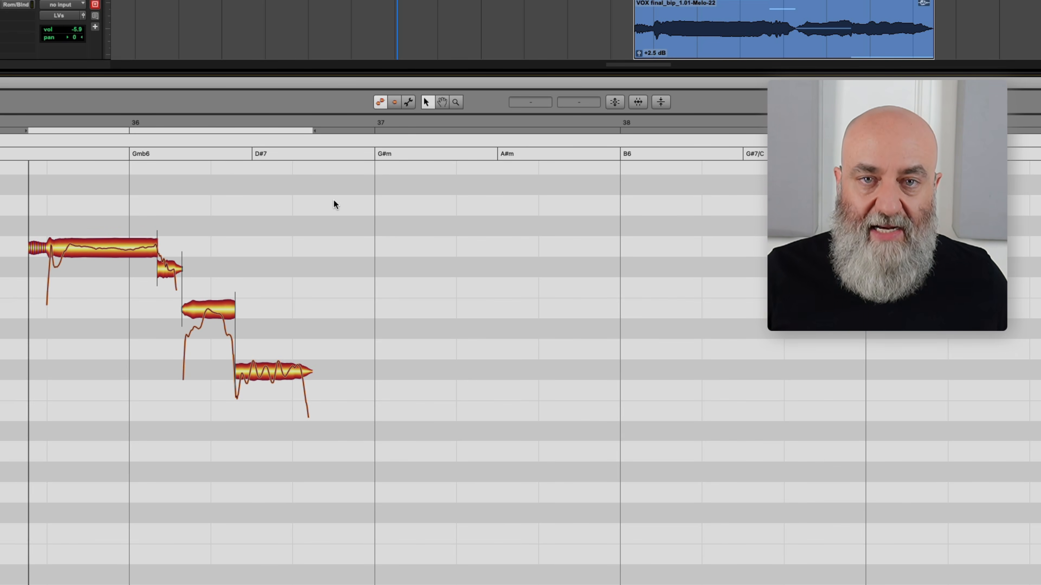
- Set Melodyne's pitch snapping to Key Snap
scroll(348, 256, "left", 5)
scroll(377, 279, "up", 2)
scroll(409, 294, "left", 4)
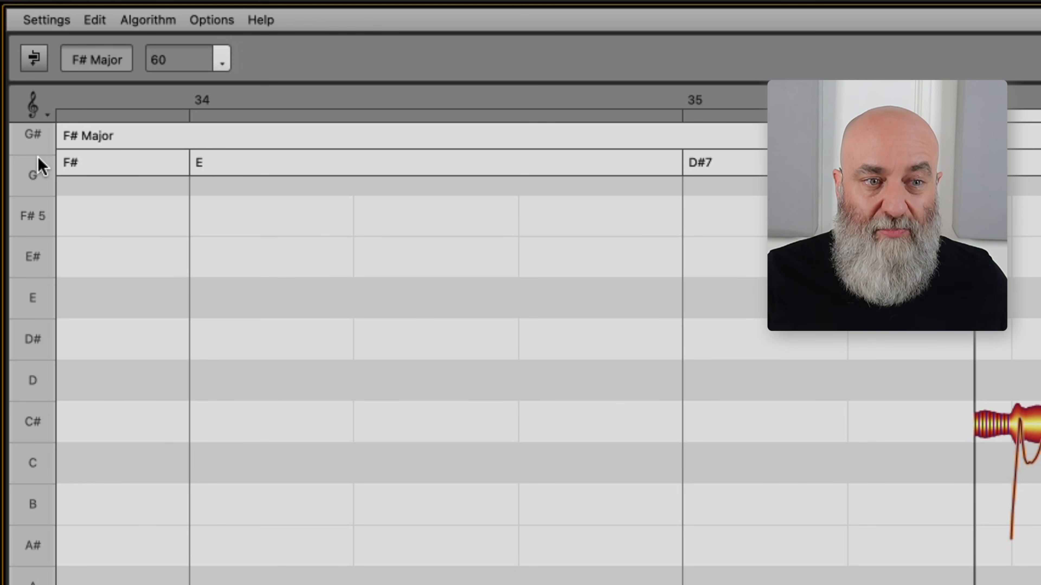
left_click(31, 99)
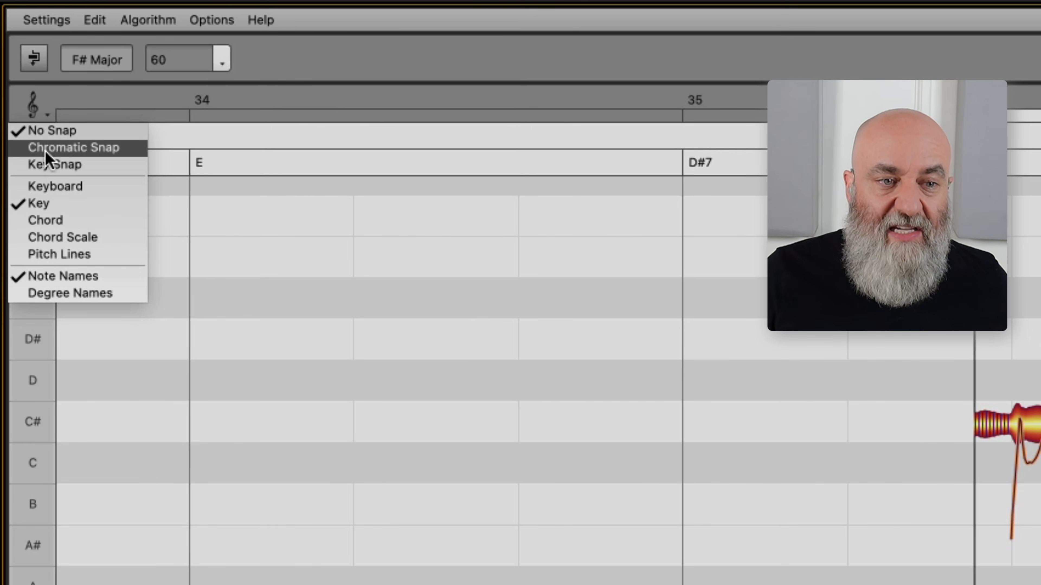
left_click(46, 165)
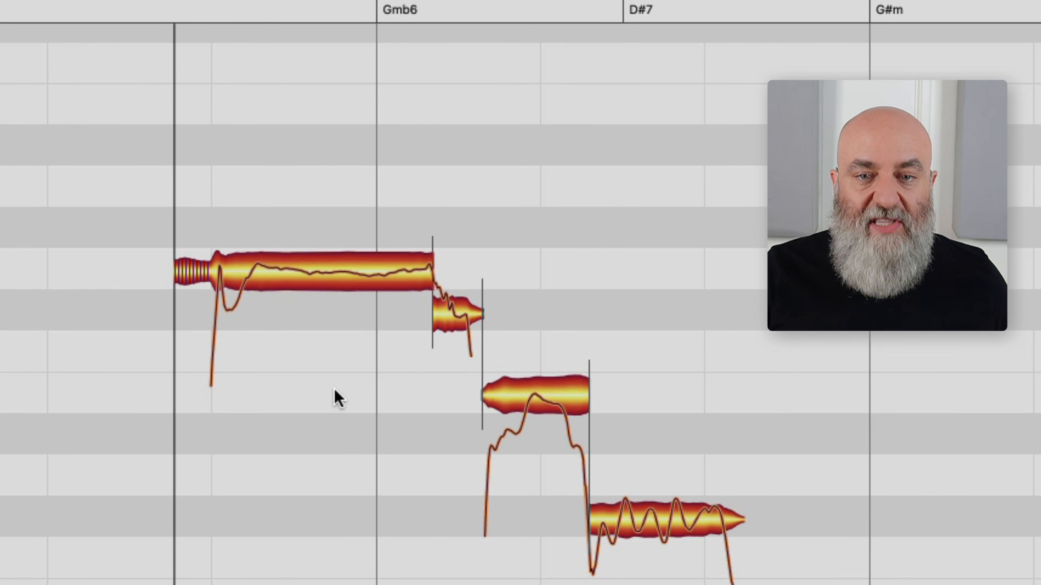
- Select all four harmony notes, shift them up so the long C# 5 note lands on E# 5, and play the result
left_click_drag(169, 152, 753, 574)
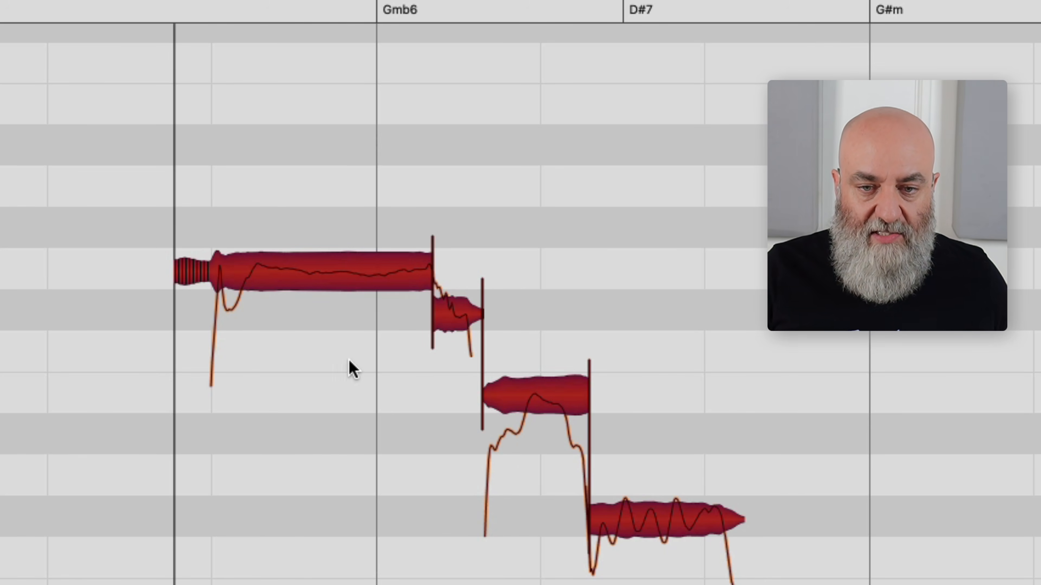
left_click_drag(323, 287, 328, 128)
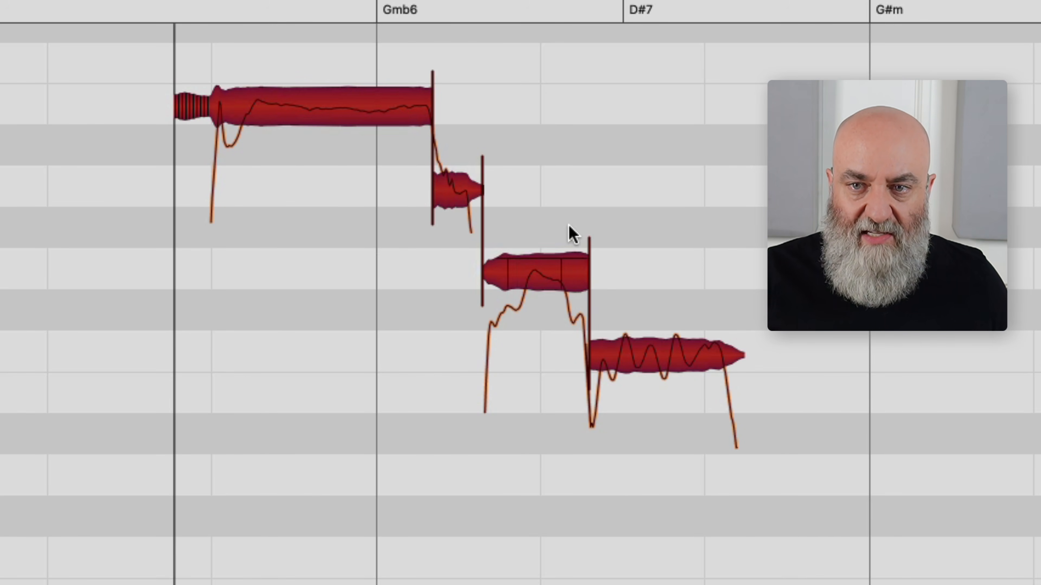
key("space")
key("space")
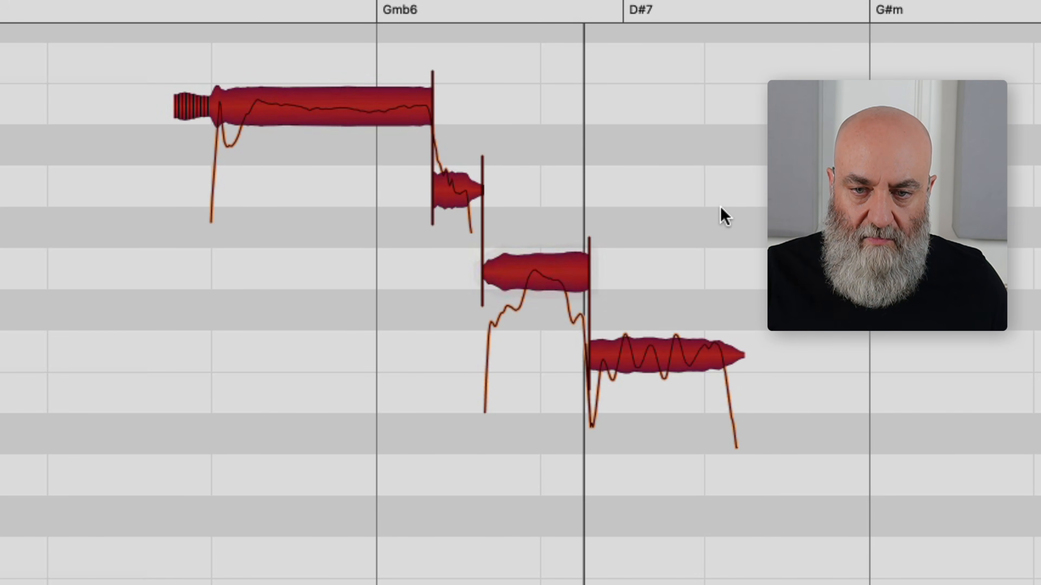
key("space")
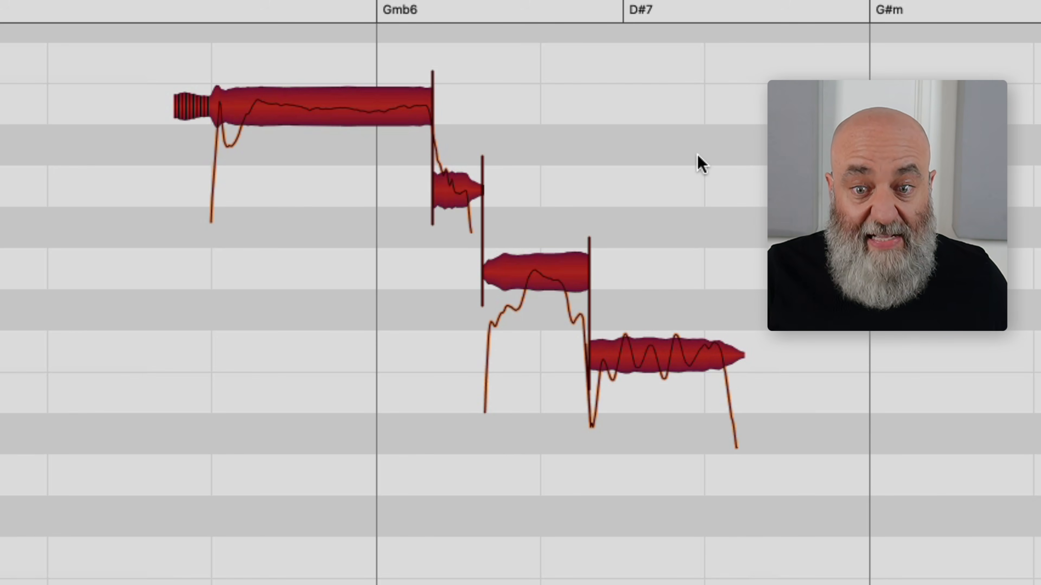
- Raise the third harmony note to D# 5 and the last one to C# 5, and play the harmony
key("super+a")
left_click_drag(541, 287, 543, 204)
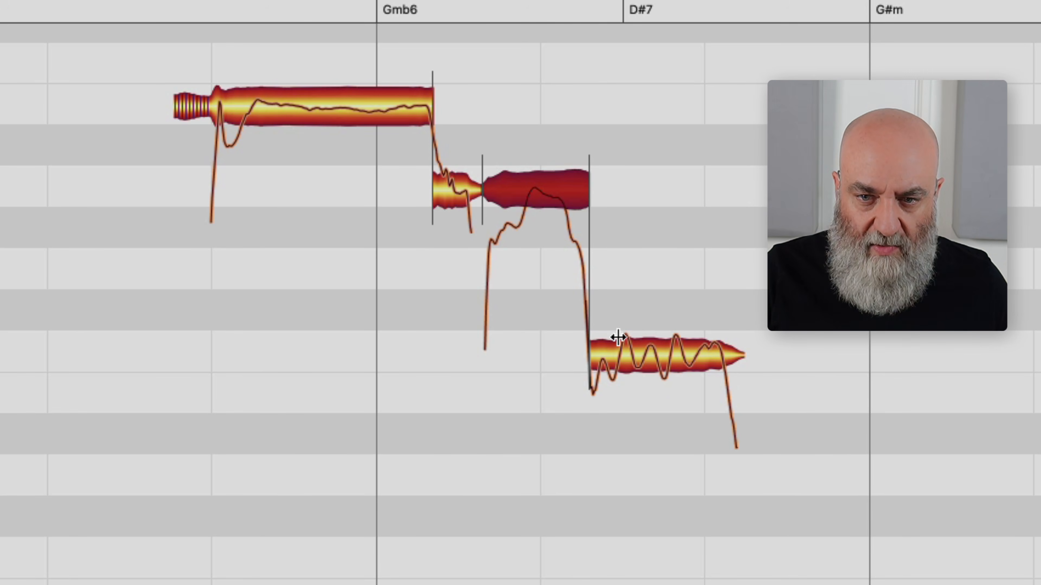
left_click_drag(664, 357, 676, 253)
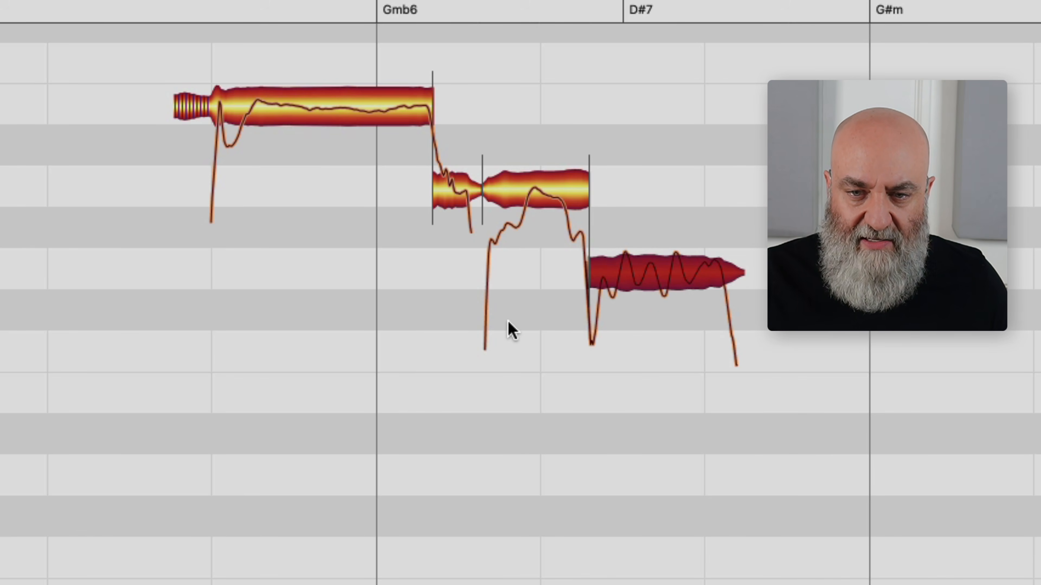
key("space")
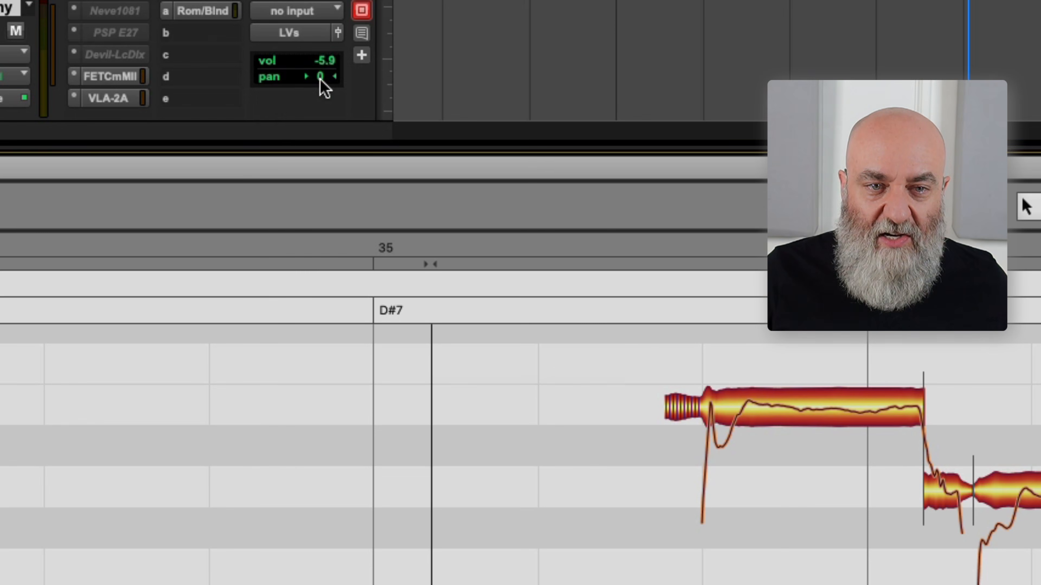
- Pan the harmony track to 100 right and set its volume to -13.1 dB
left_click_drag(320, 78, 471, 81)
left_click_drag(323, 68, 324, 74)
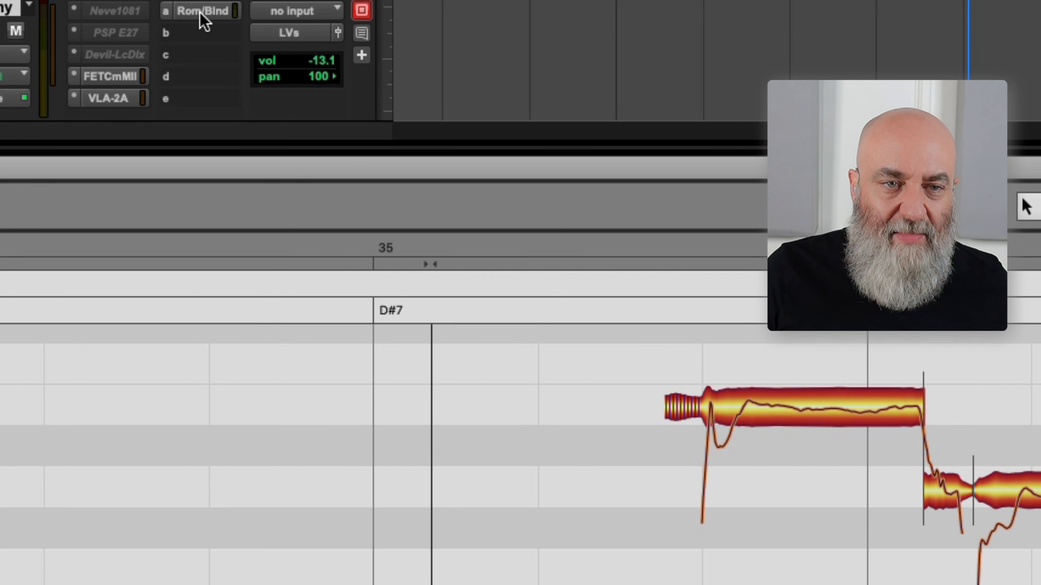
- Set the harmony track's Room/Blend send level to -19.5 dB and play the passage
left_click(203, 12)
left_click_drag(216, 436, 220, 377)
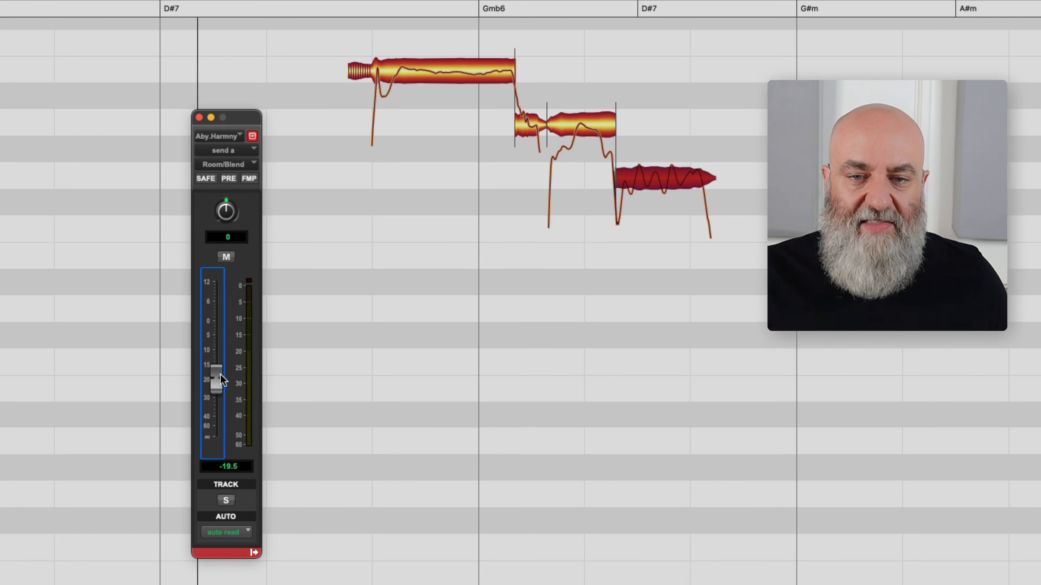
key("space")
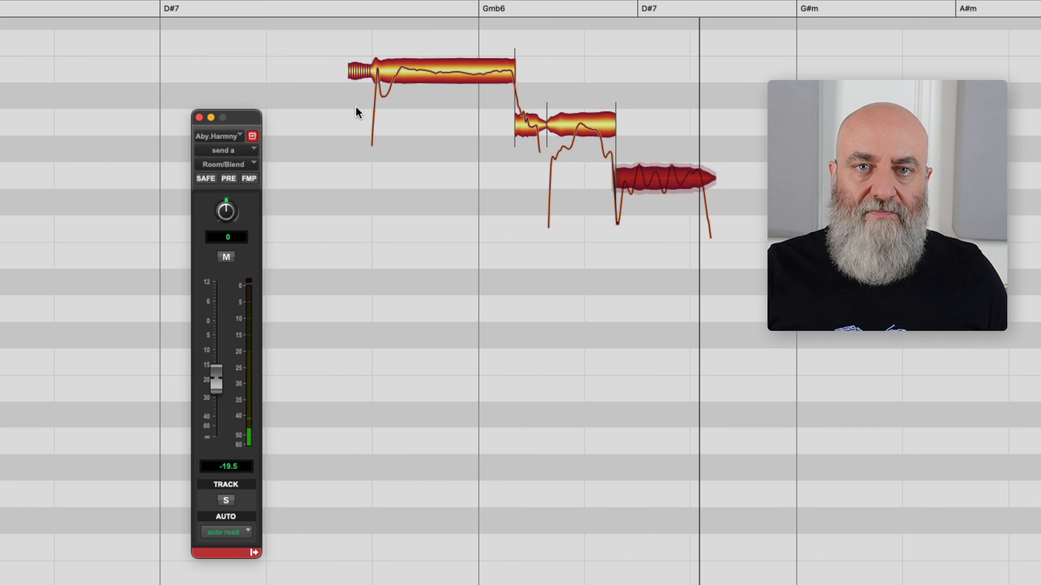
key("space")
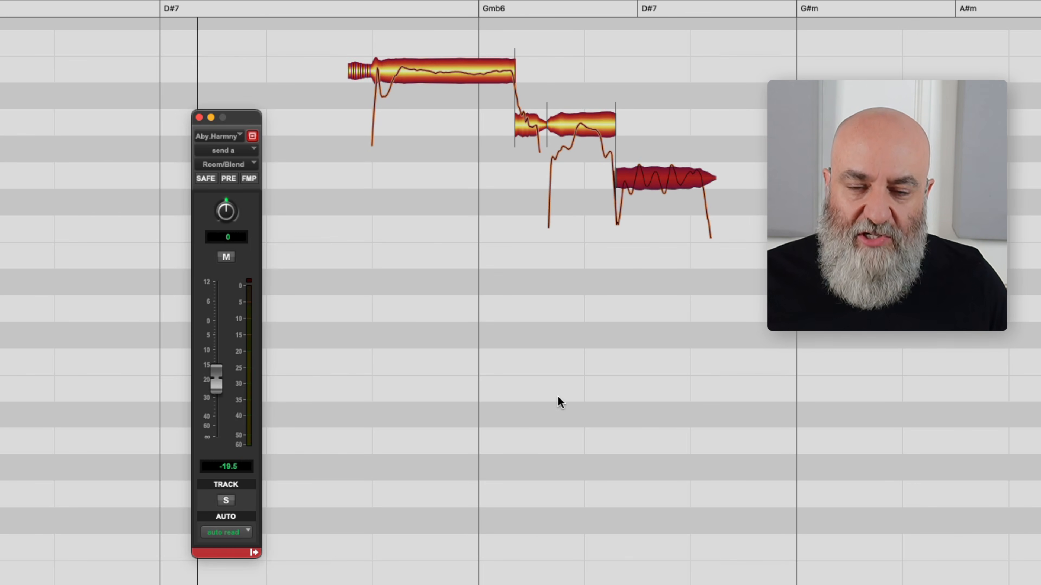